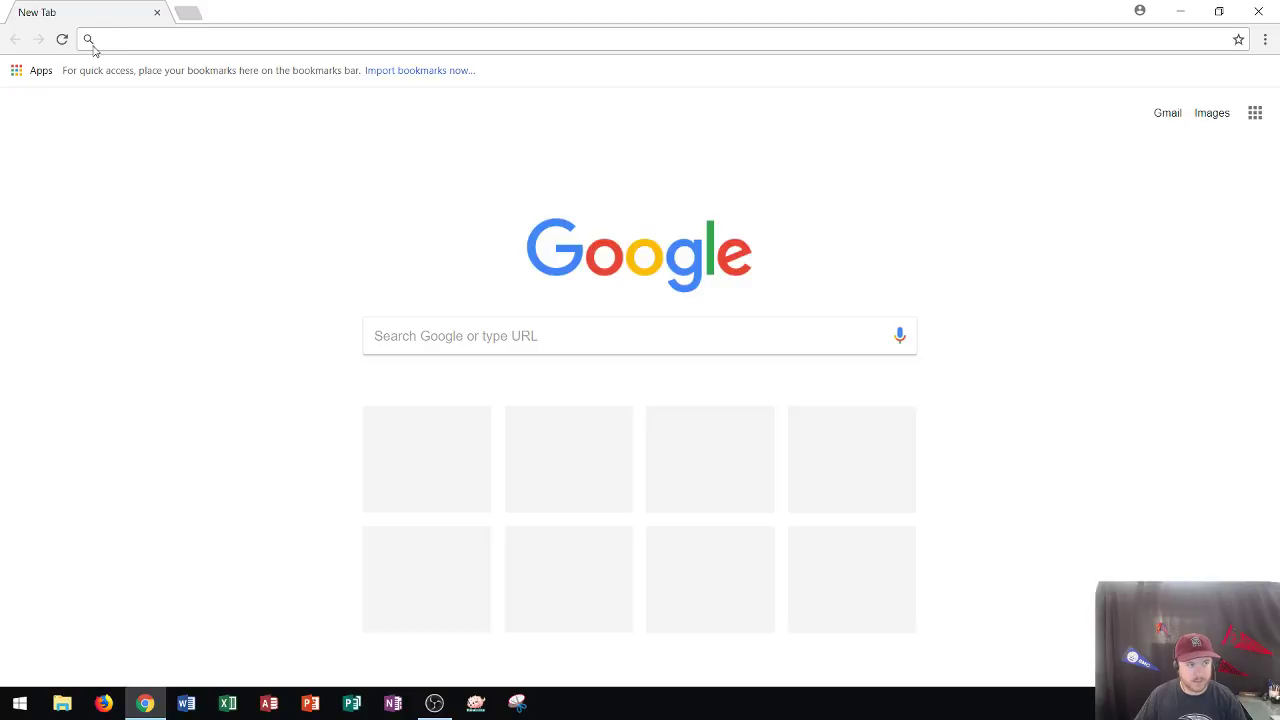
- Go to youtube.com from the address bar
{"action": "left_click", "coordinate": [117, 38]}
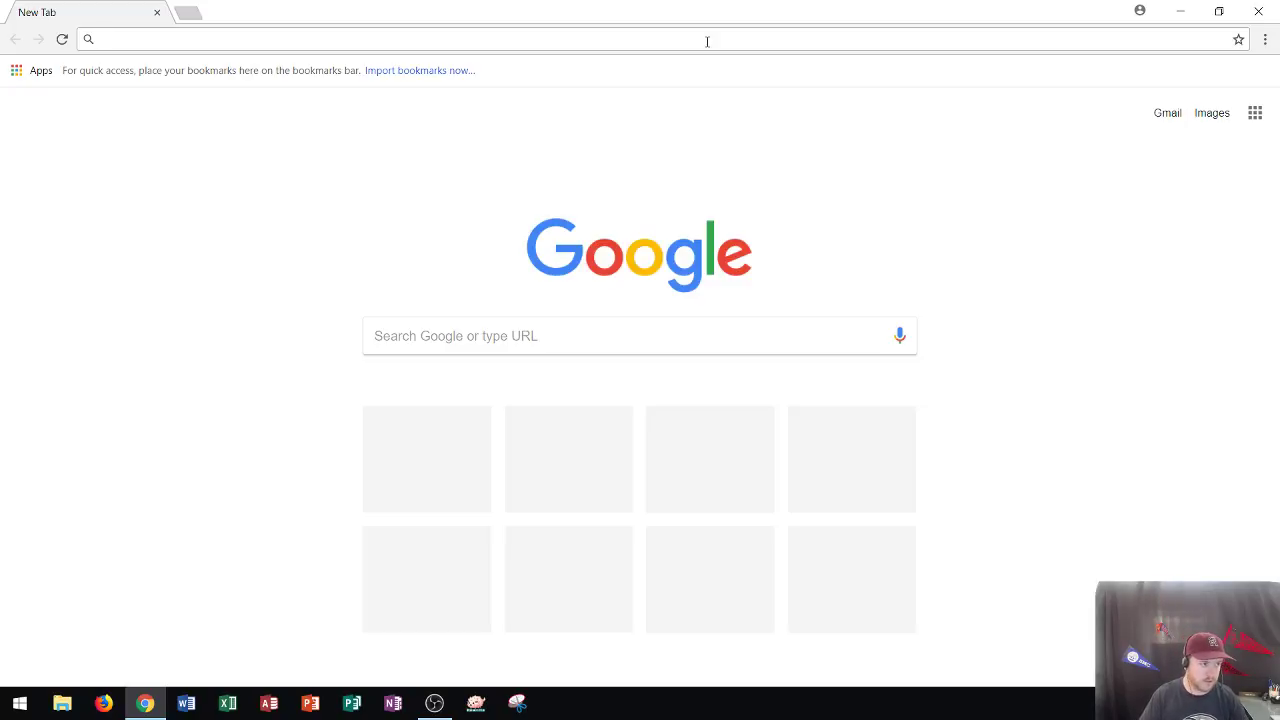
{"action": "type", "text": "yout"}
{"action": "key", "text": "Return"}
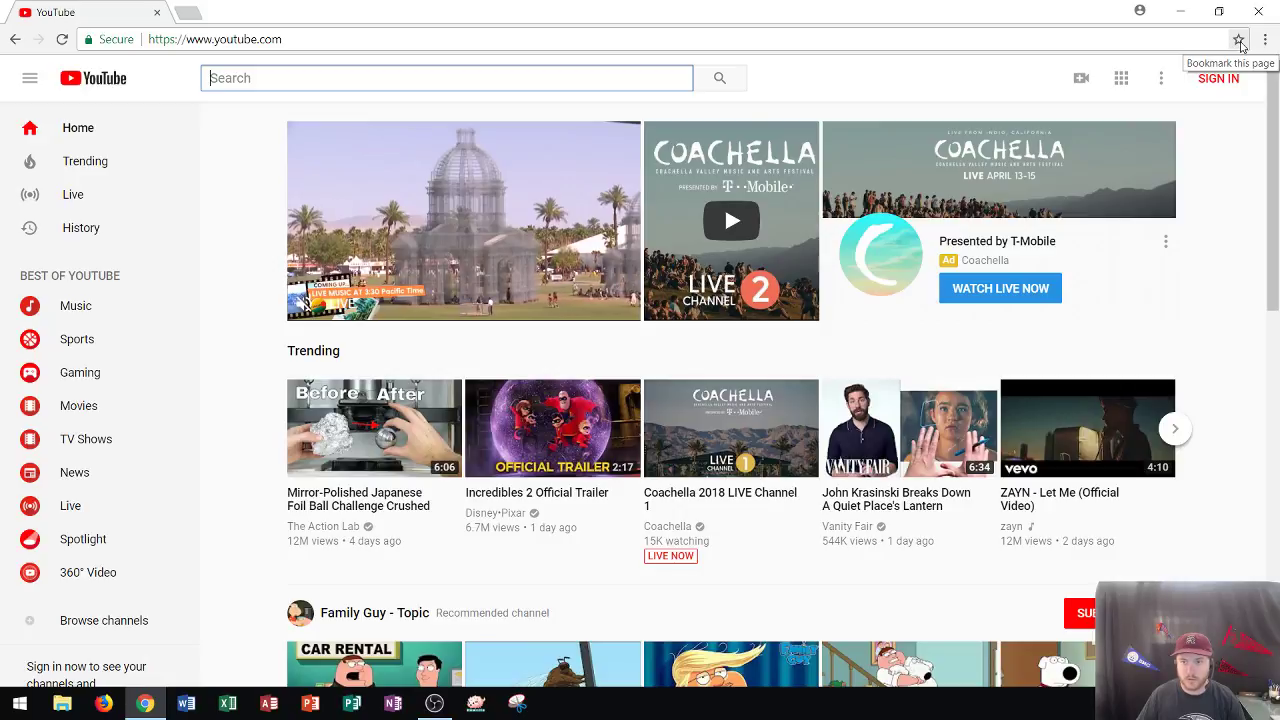
- Bookmark the YouTube home page as 'YouTube Home Page' in the Bookmarks bar folder
{"action": "left_click", "coordinate": [1240, 44]}
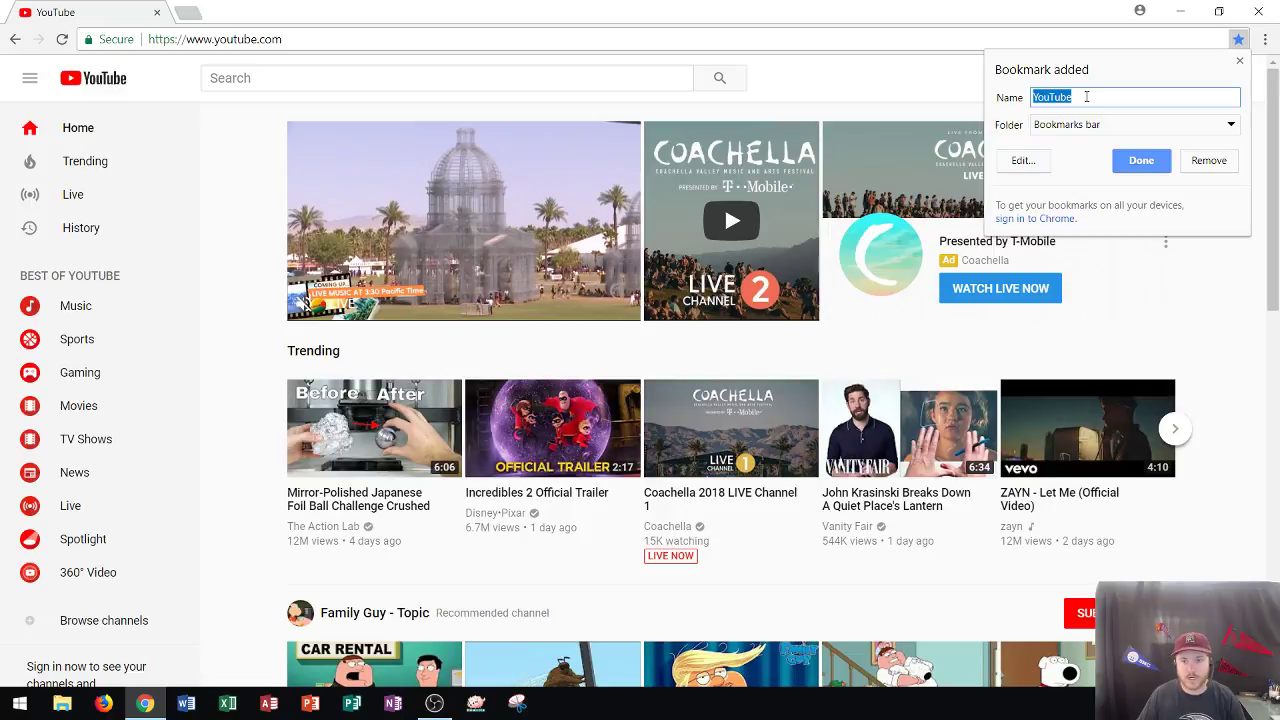
{"action": "left_click", "coordinate": [1086, 96]}
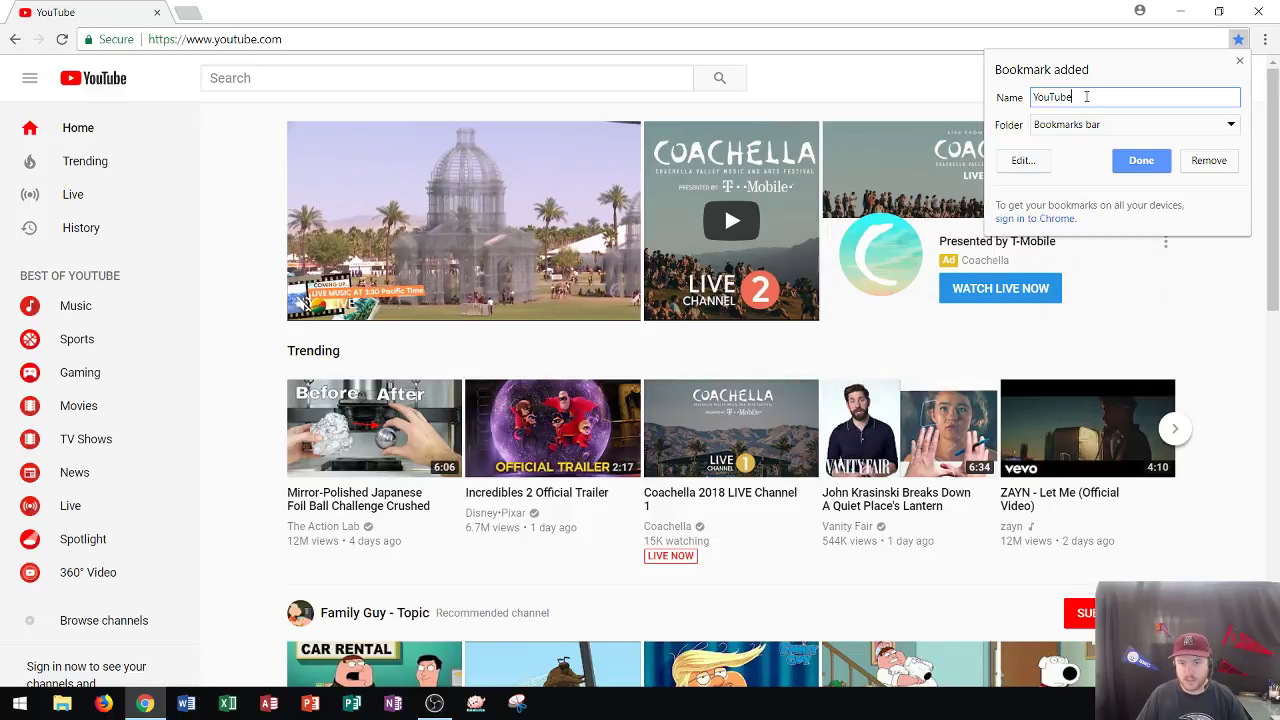
{"action": "type", "text": "Home Page"}
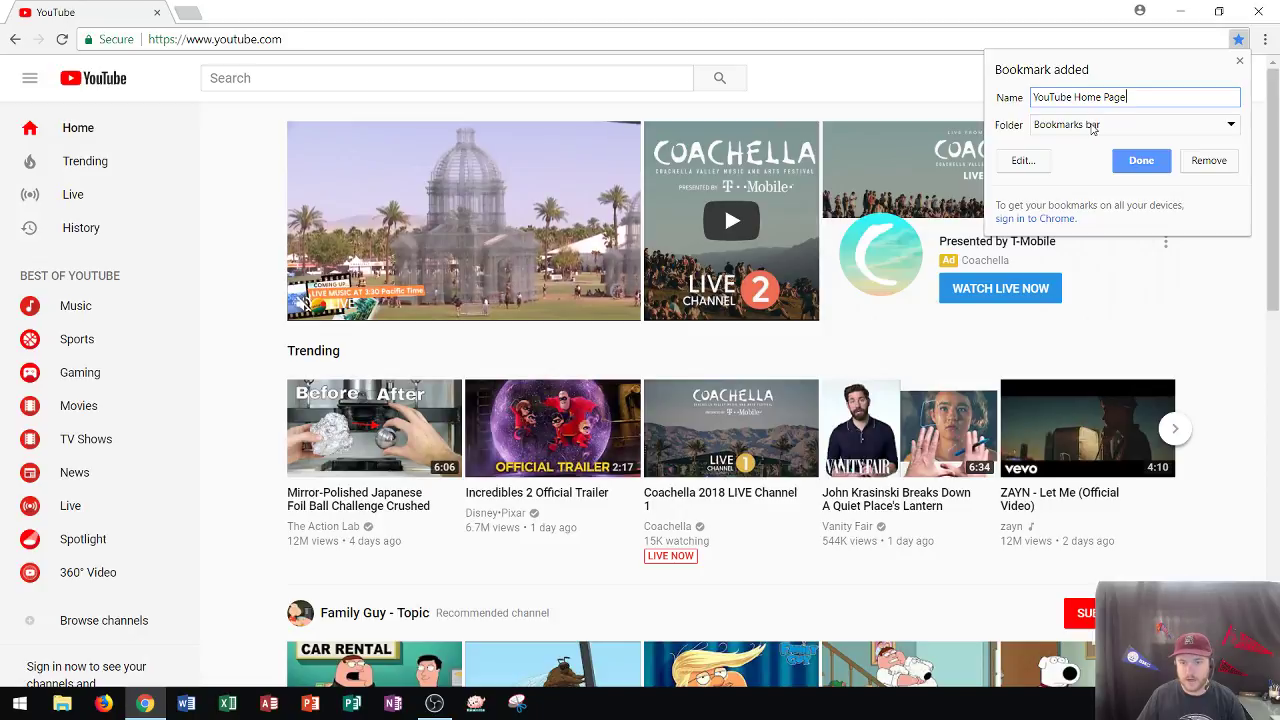
{"action": "left_click", "coordinate": [1093, 126]}
{"action": "left_click", "coordinate": [1095, 126]}
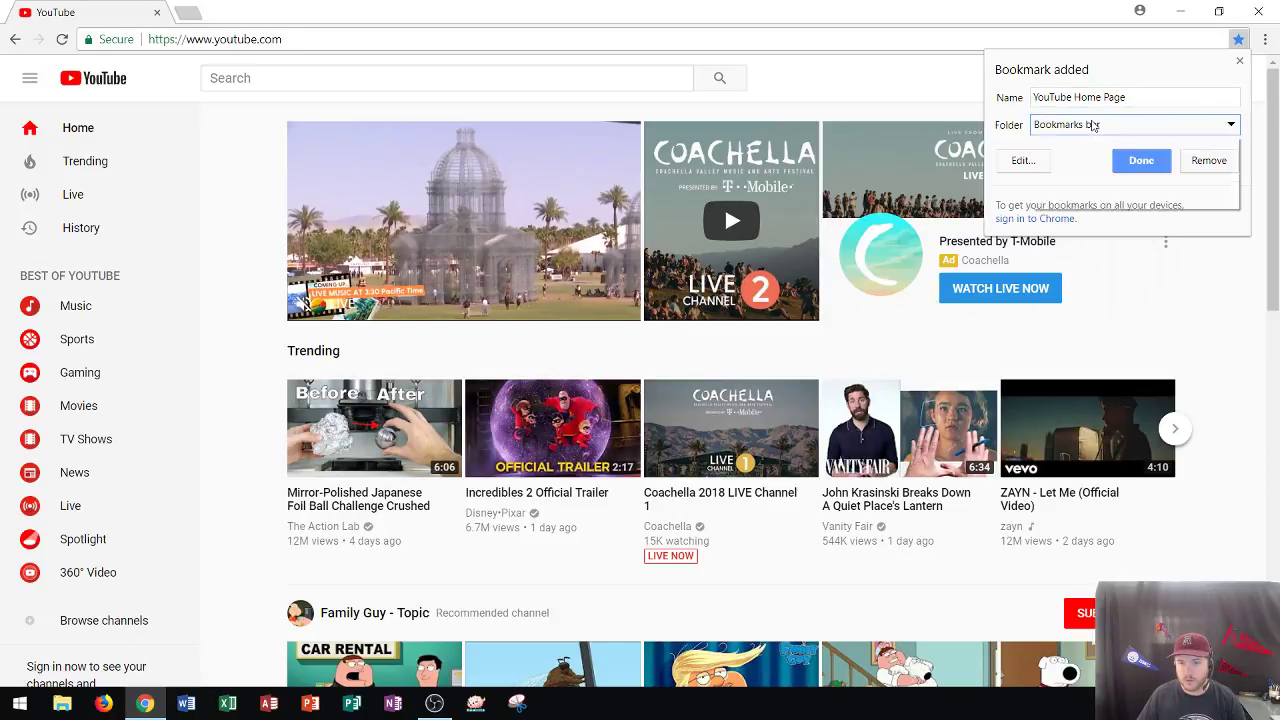
{"action": "left_click", "coordinate": [1093, 126]}
{"action": "left_click", "coordinate": [1091, 128]}
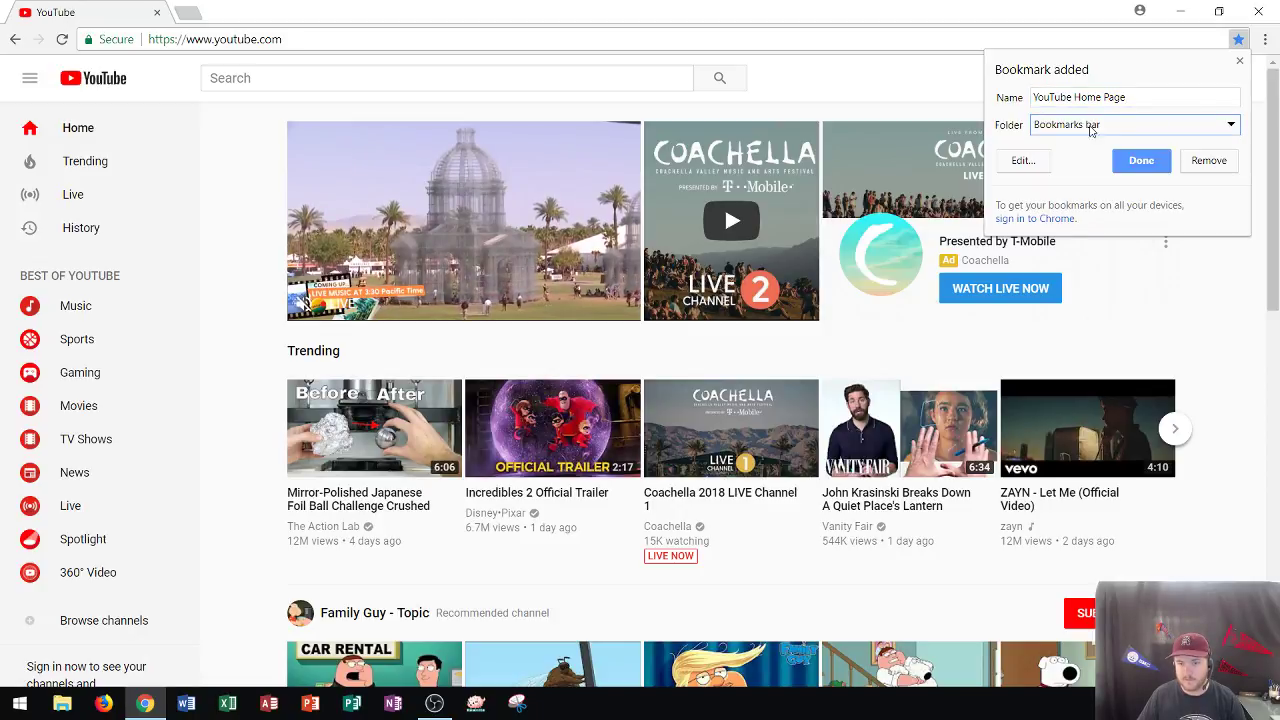
{"action": "left_click", "coordinate": [1143, 163]}
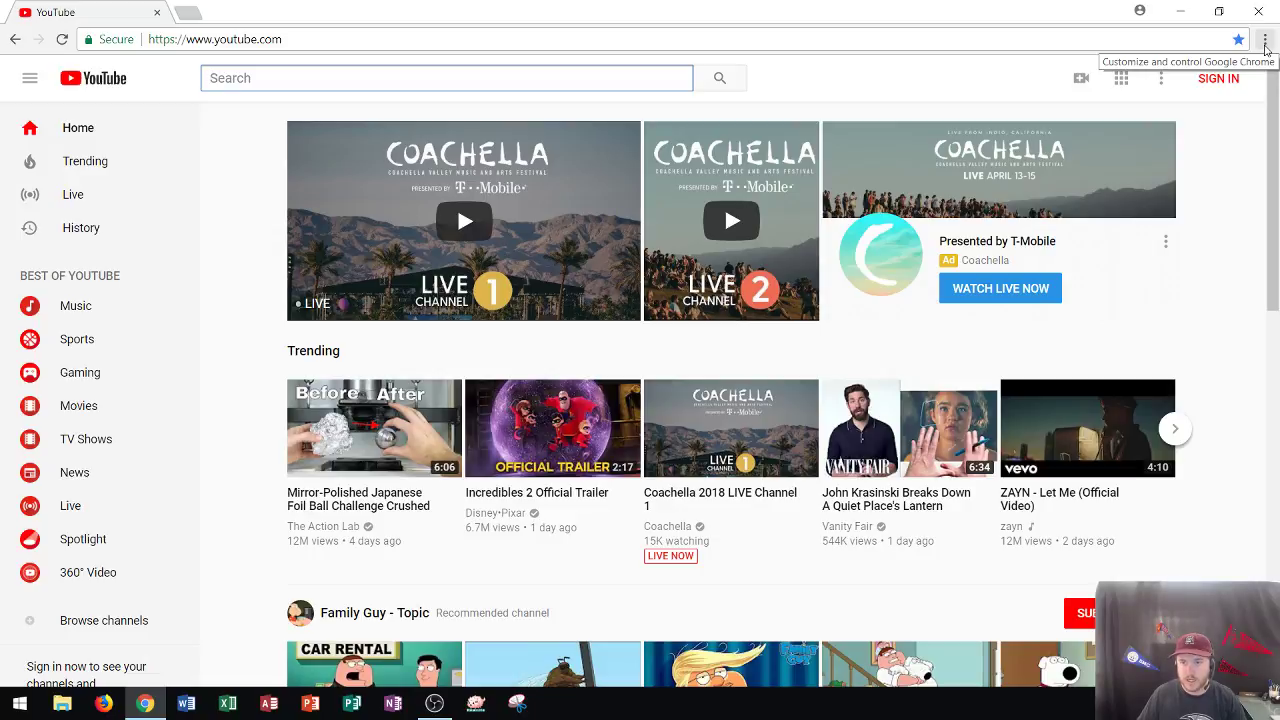
- Turn on Show bookmarks bar from the Chrome menu's Bookmarks options
{"action": "left_click", "coordinate": [1265, 45]}
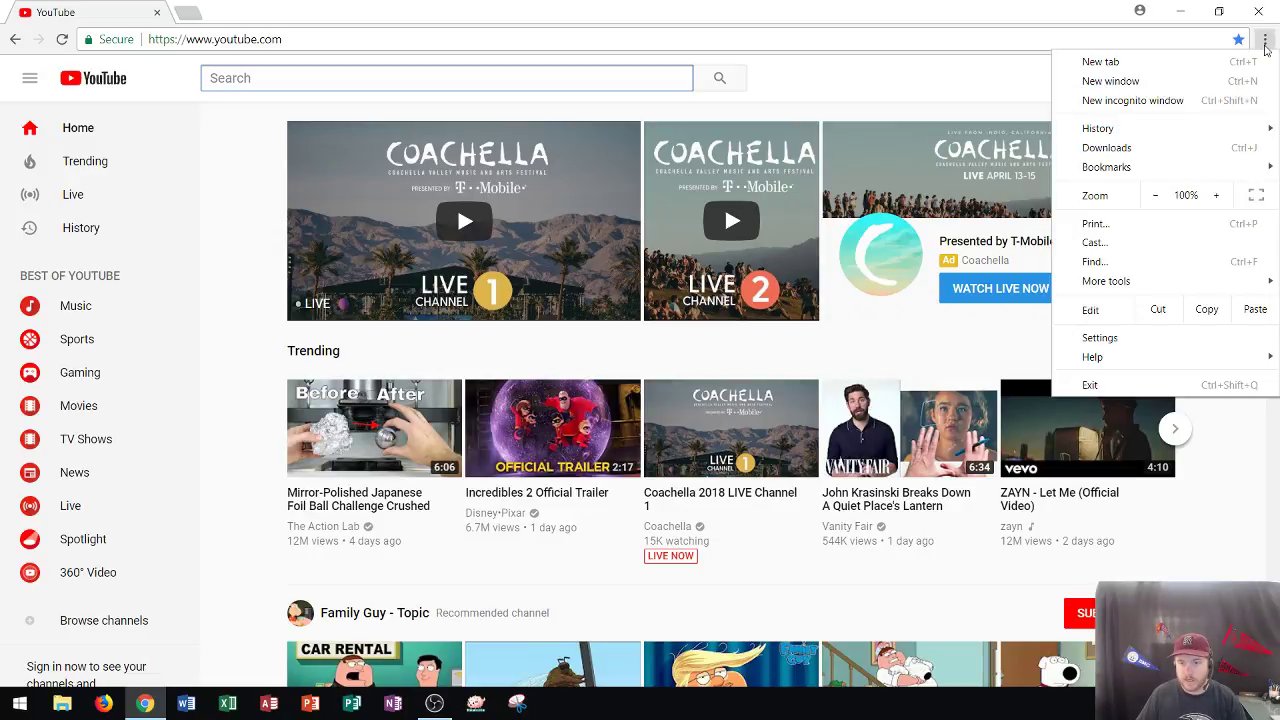
{"action": "mouse_move", "coordinate": [1121, 170]}
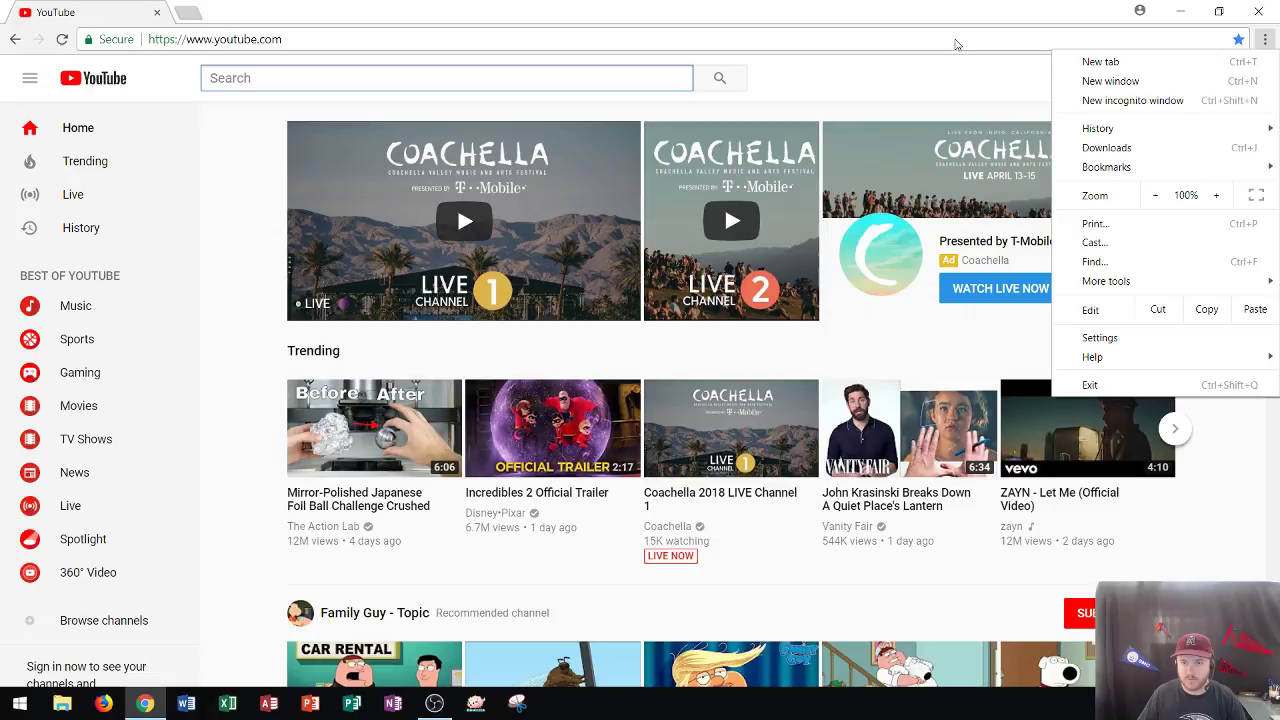
{"action": "left_click", "coordinate": [950, 74]}
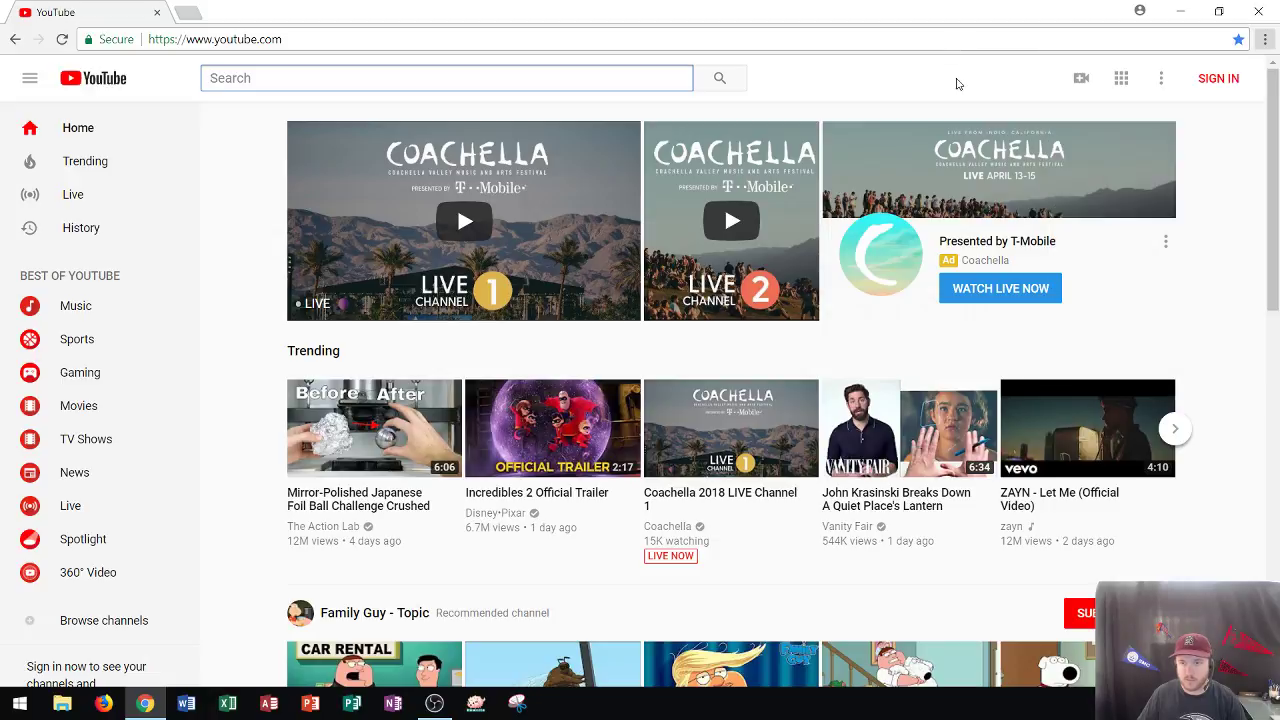
{"action": "left_click", "coordinate": [1264, 40]}
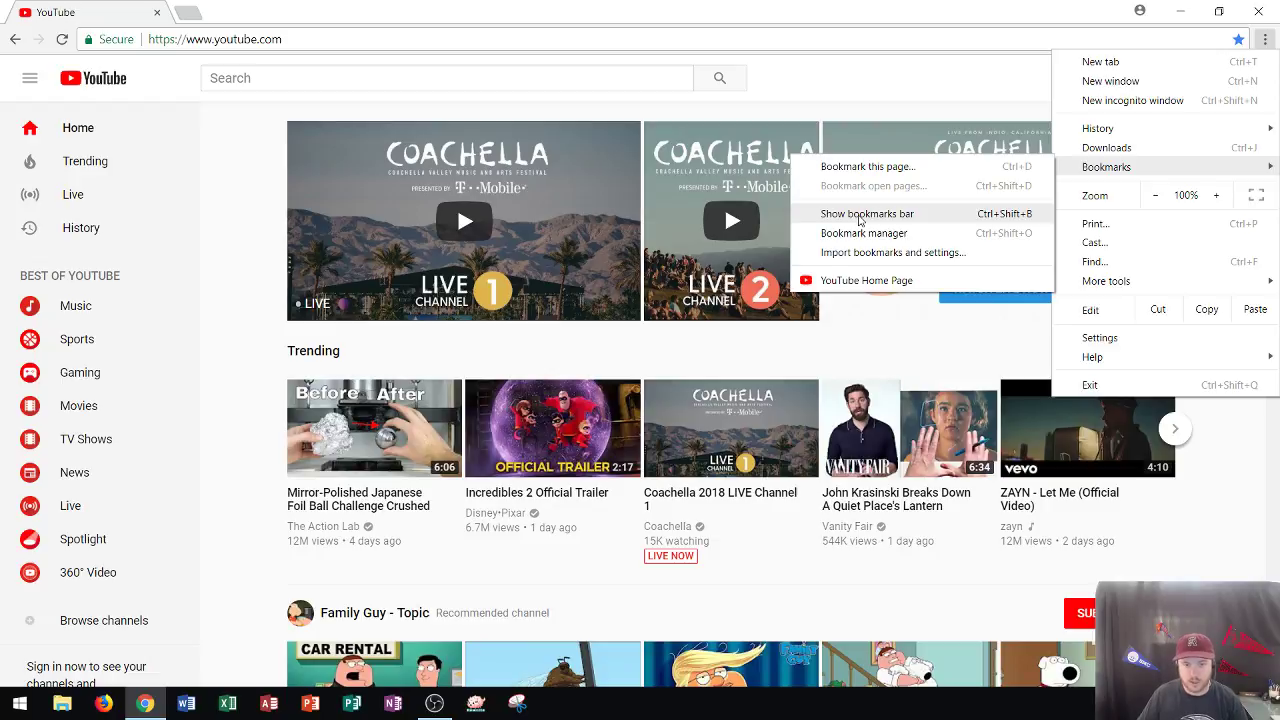
{"action": "left_click", "coordinate": [860, 214]}
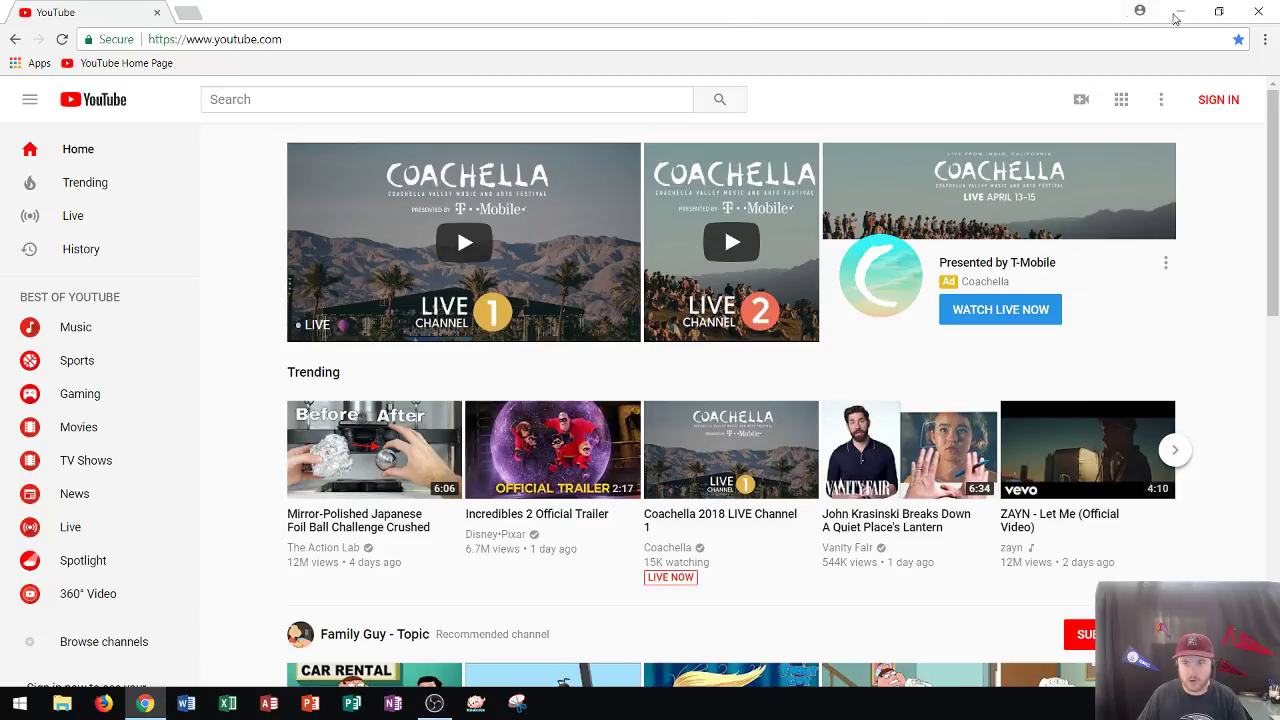
- Close Chrome, then reopen YouTube using the YouTube Home Page bookmark
{"action": "left_click", "coordinate": [1259, 11]}
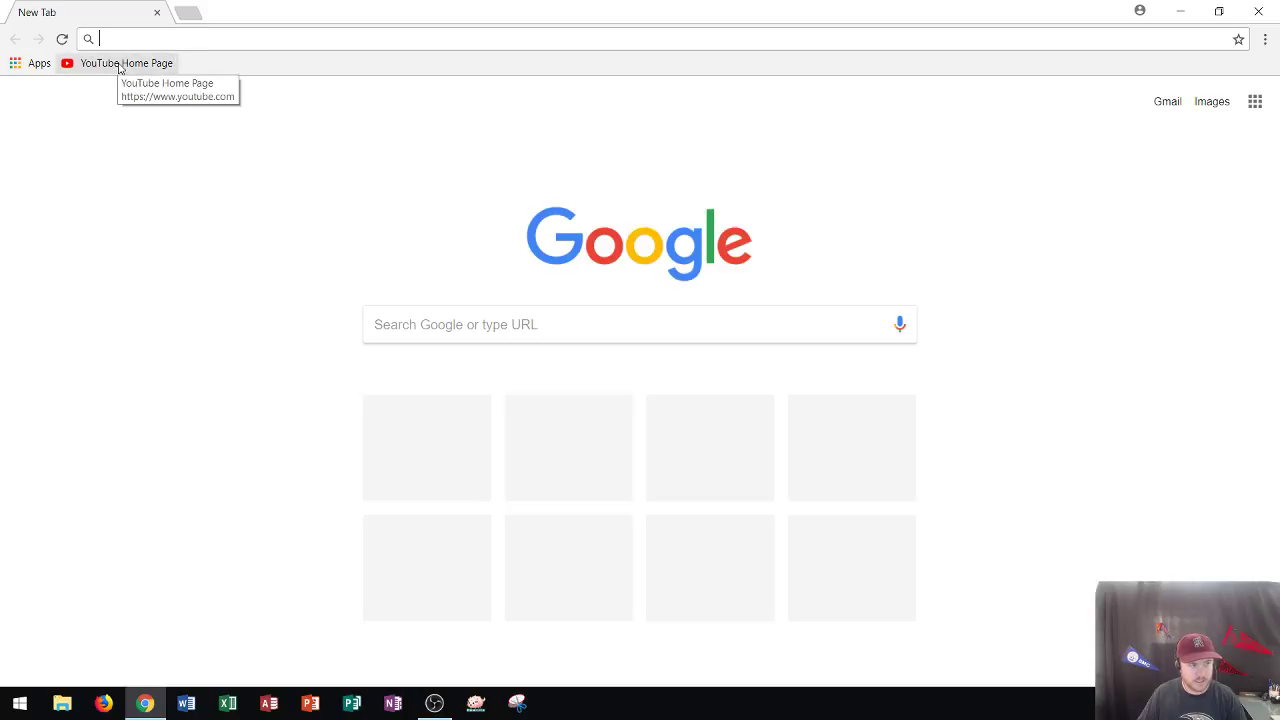
{"action": "left_click", "coordinate": [122, 63]}
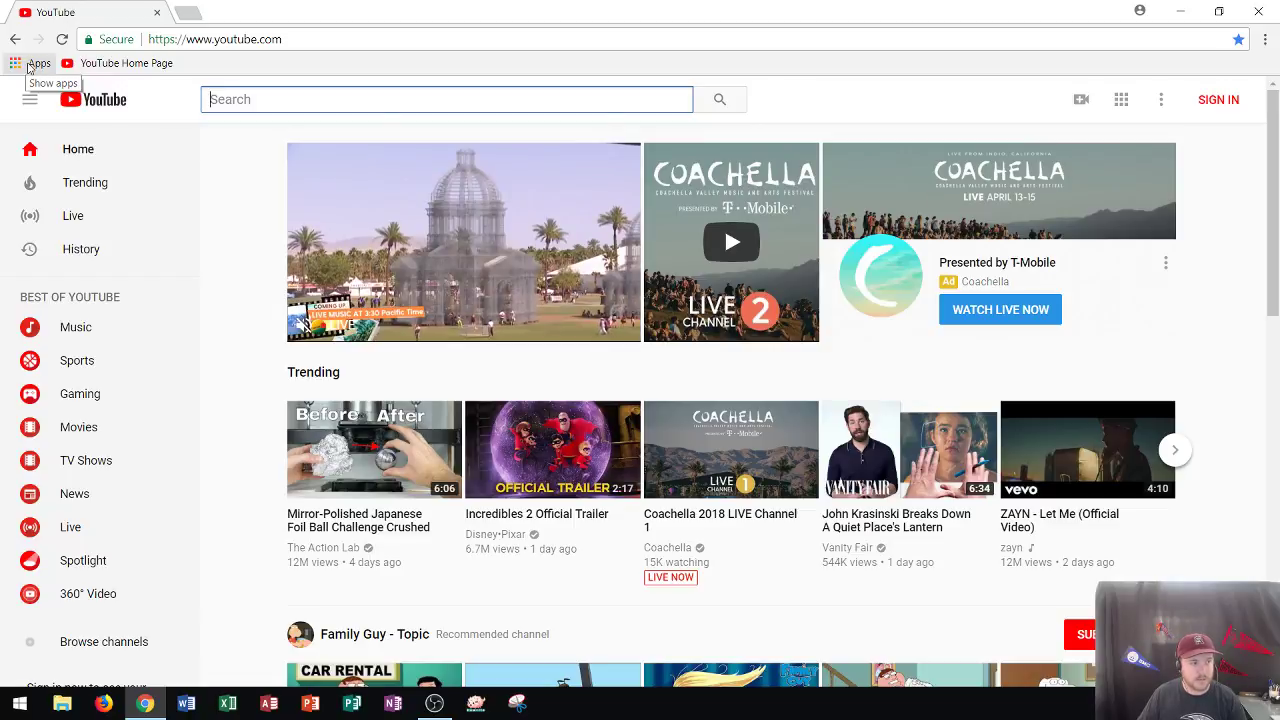
- Open the Apps page, then delete the YouTube Home Page bookmark from the bookmarks bar
{"action": "left_click", "coordinate": [29, 64]}
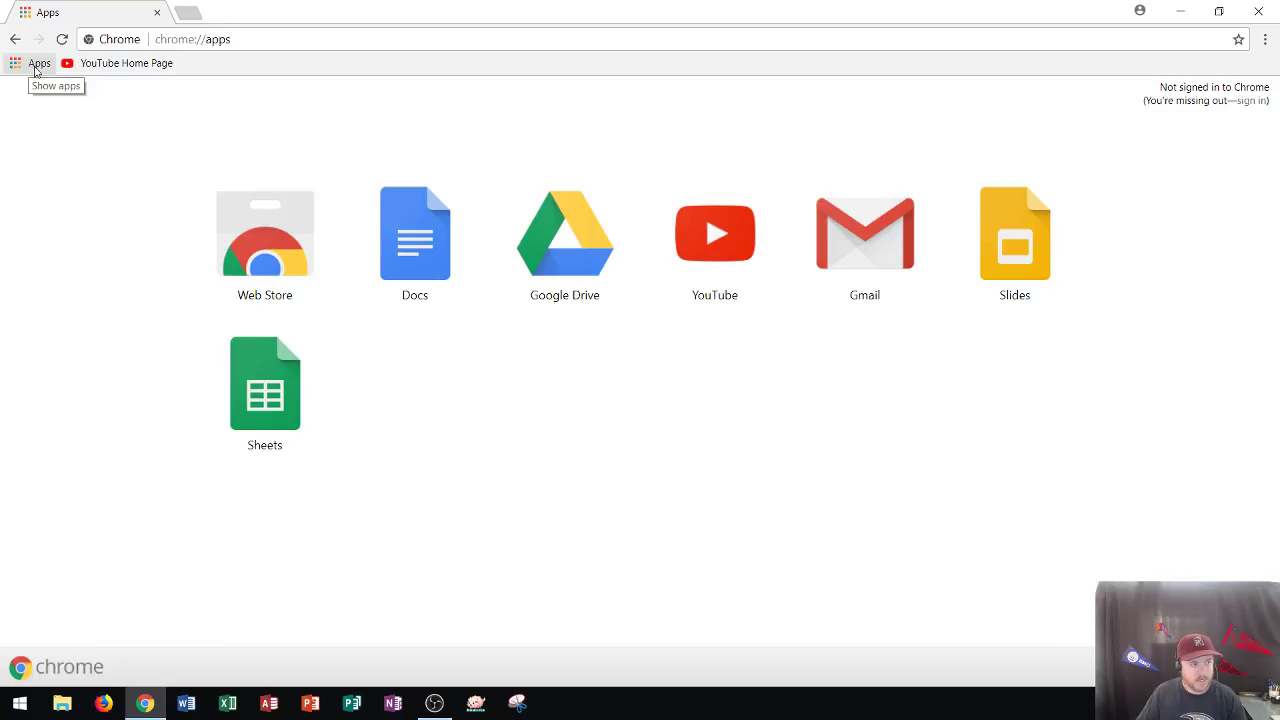
{"action": "right_click", "coordinate": [36, 69]}
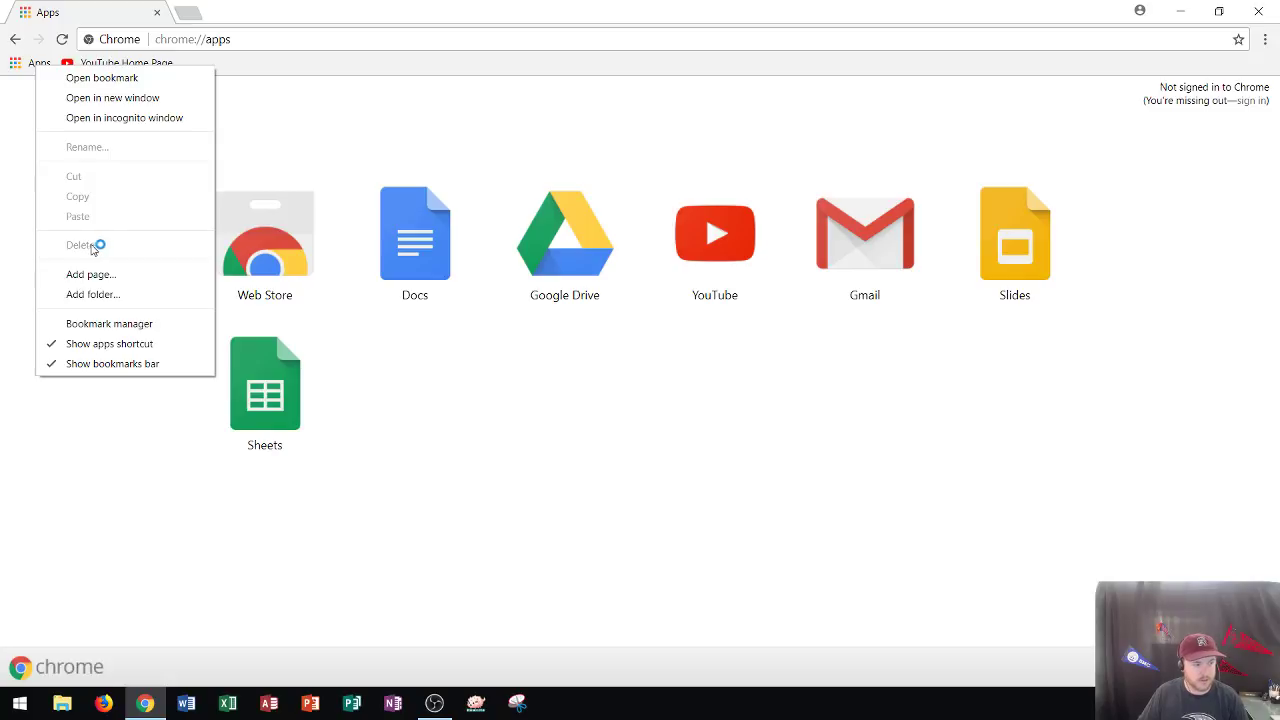
{"action": "left_click", "coordinate": [20, 175]}
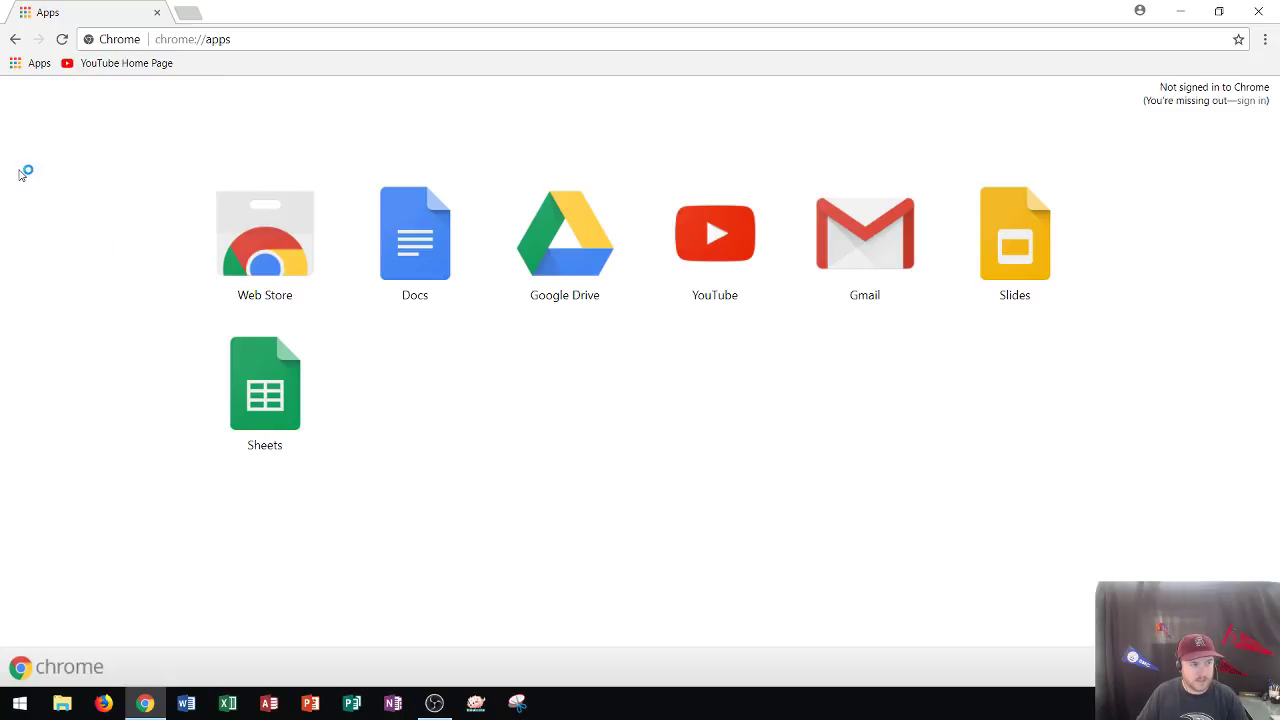
{"action": "right_click", "coordinate": [118, 68]}
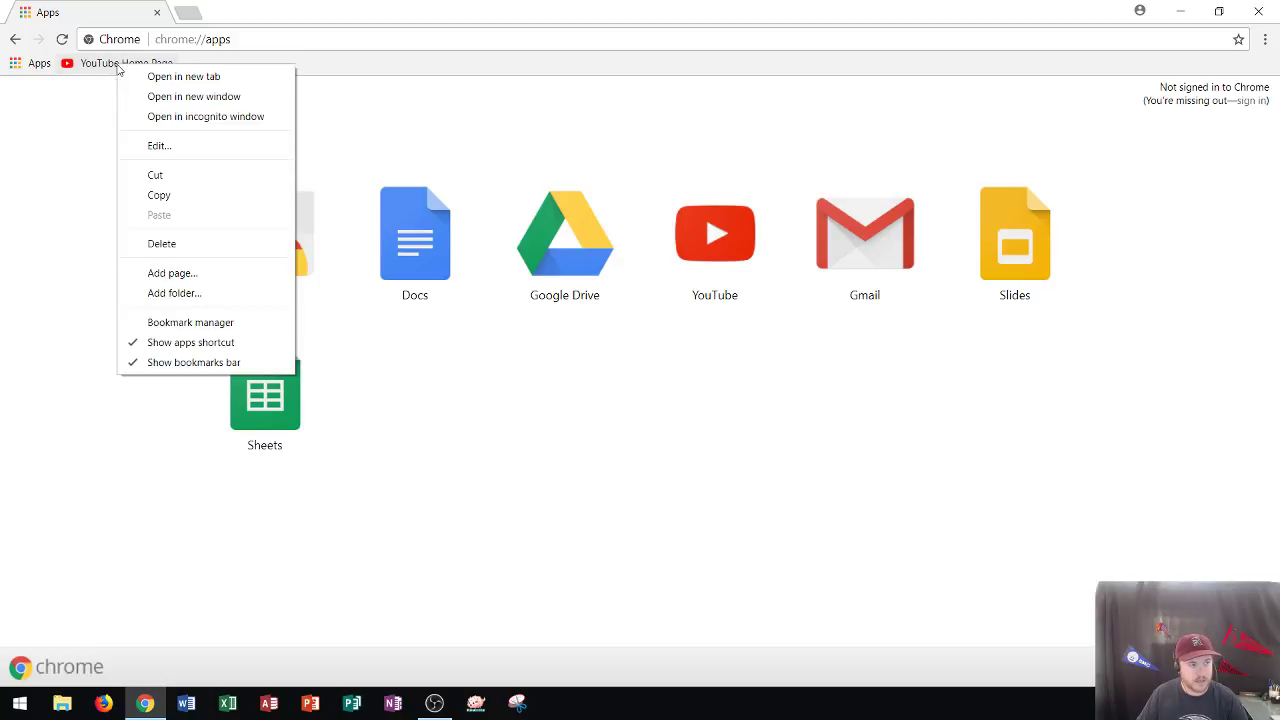
{"action": "left_click", "coordinate": [162, 244]}
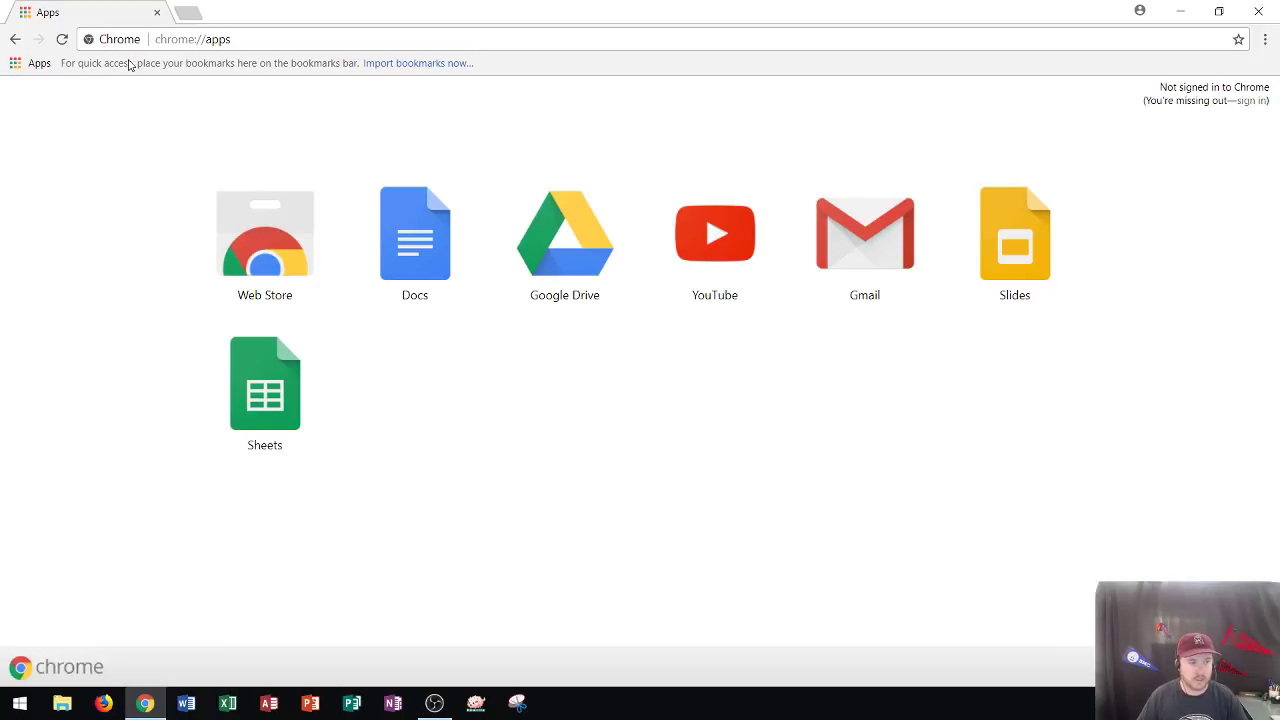
- Navigate to youtube.com from the address bar
{"action": "left_click", "coordinate": [203, 42]}
{"action": "type", "text": "youtube.com"}
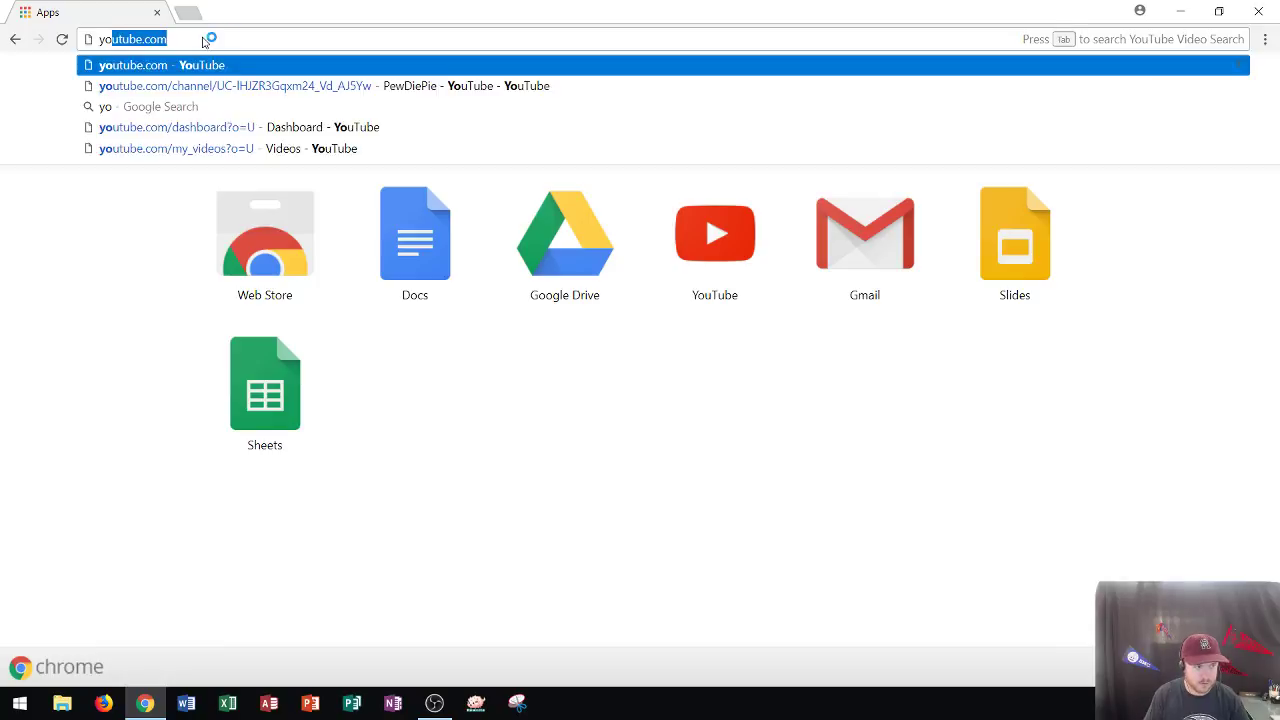
{"action": "key", "text": "Return"}
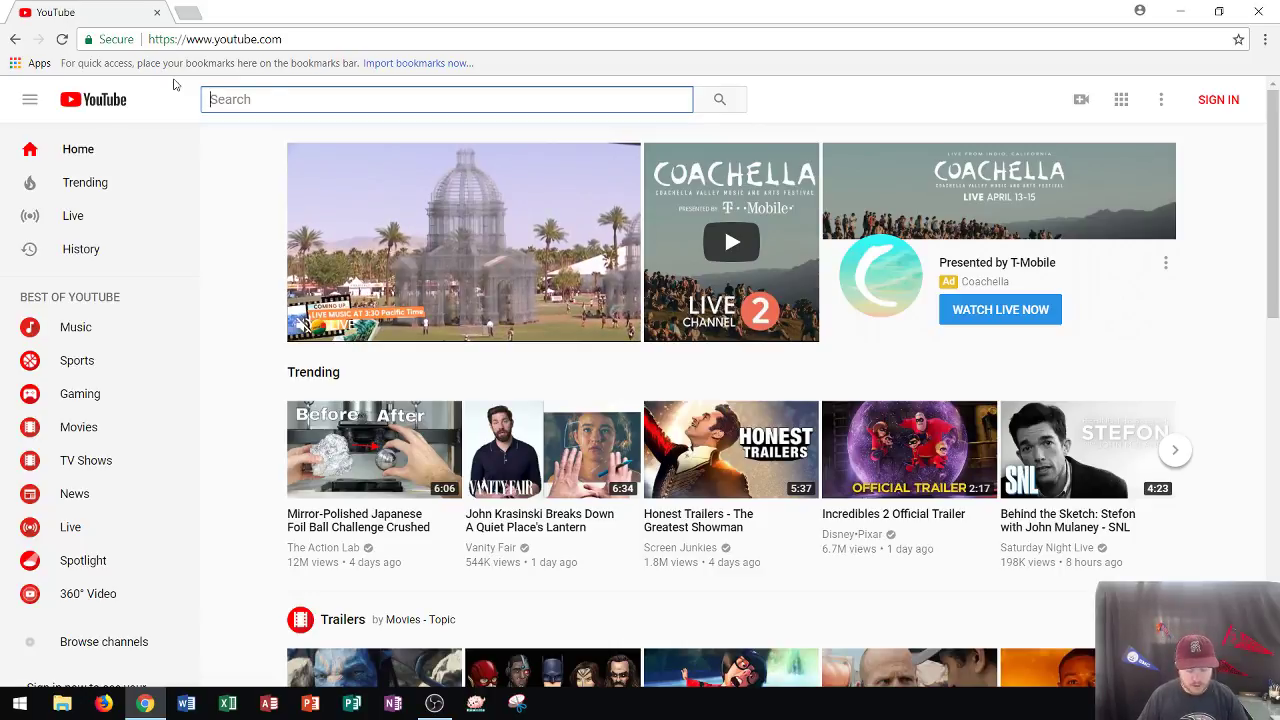
- Search for the instructor's channel and scroll its PLAYLISTS page to Office 2016 Playlists
{"action": "type", "text": "profes"}
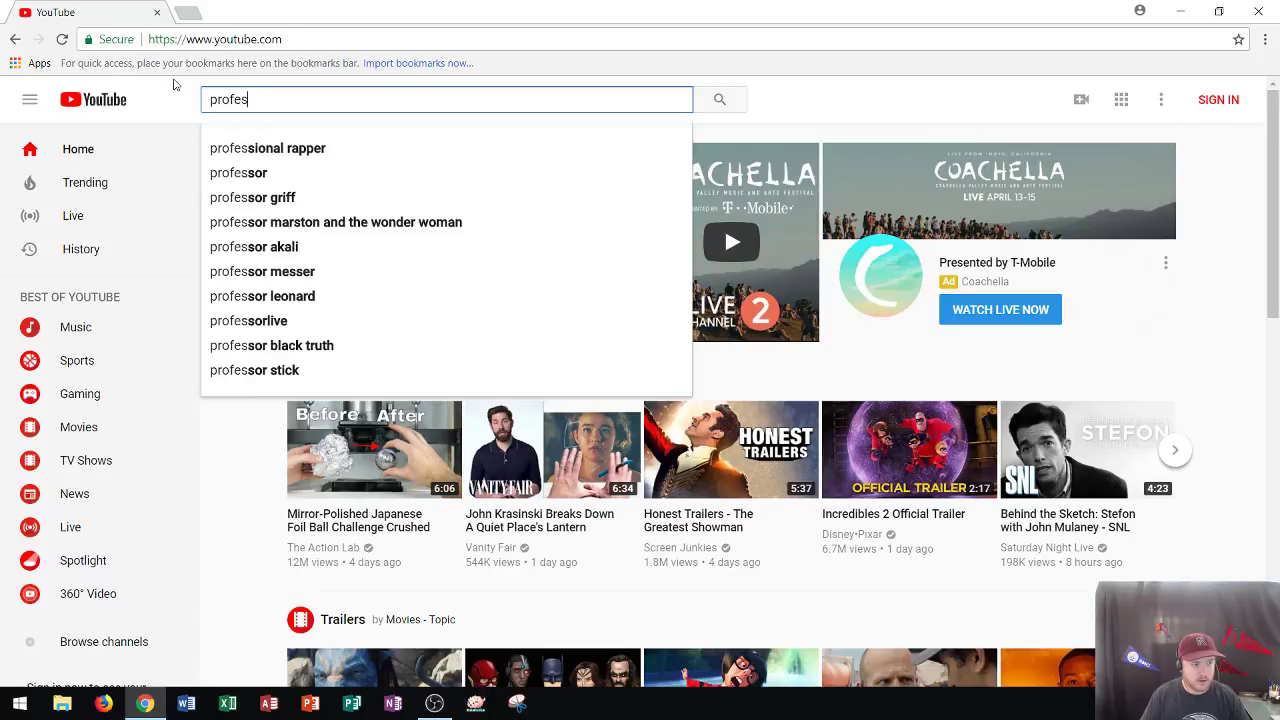
{"action": "type", "text": "sor adam morgan"}
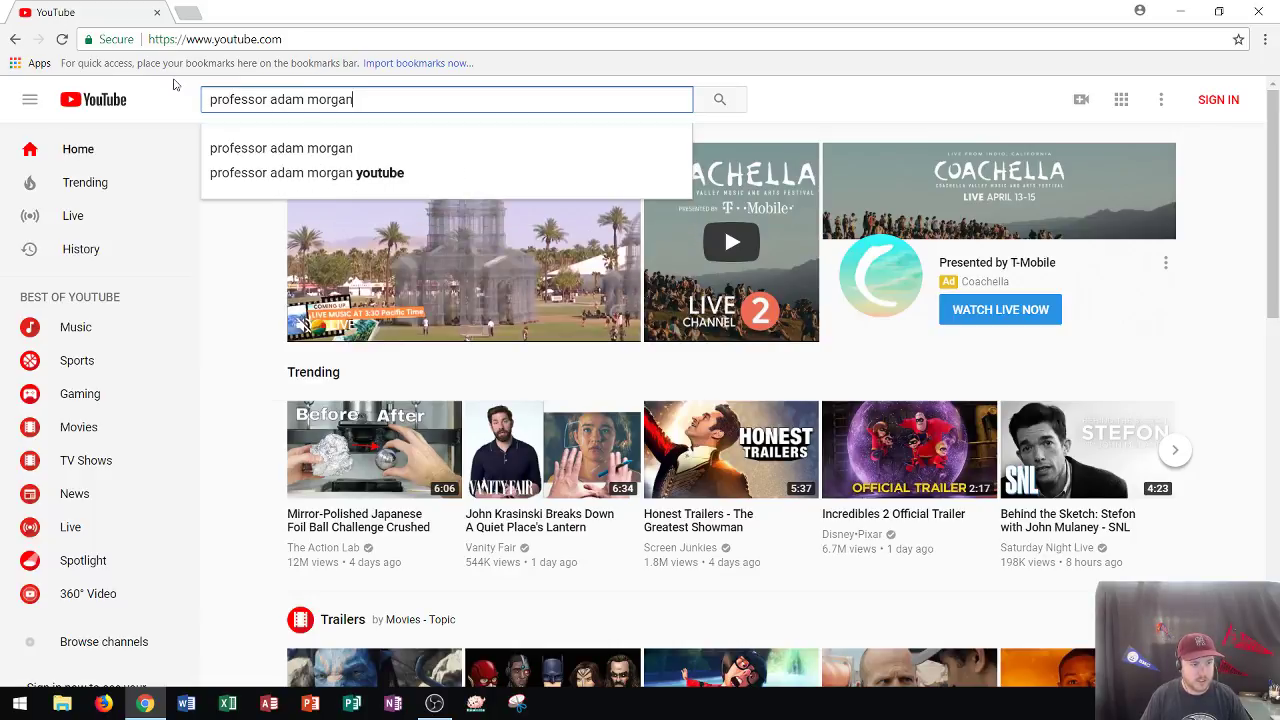
{"action": "key", "text": "Return"}
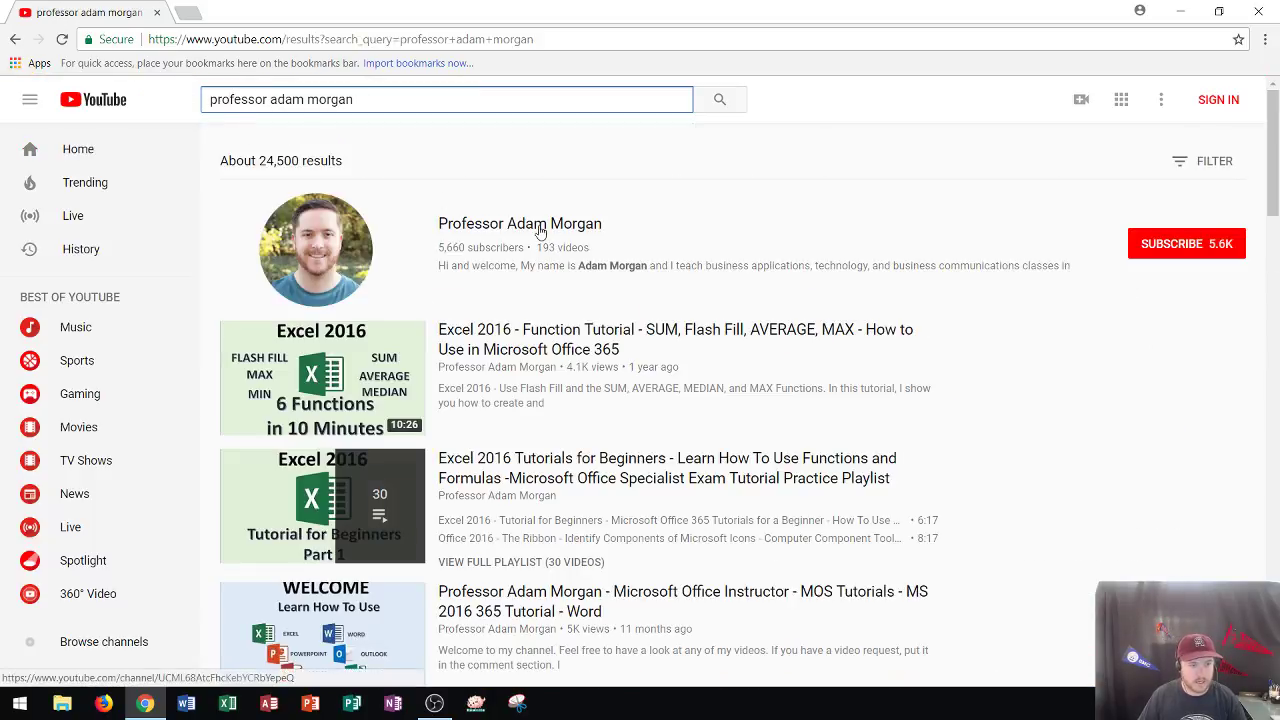
{"action": "left_click", "coordinate": [539, 229]}
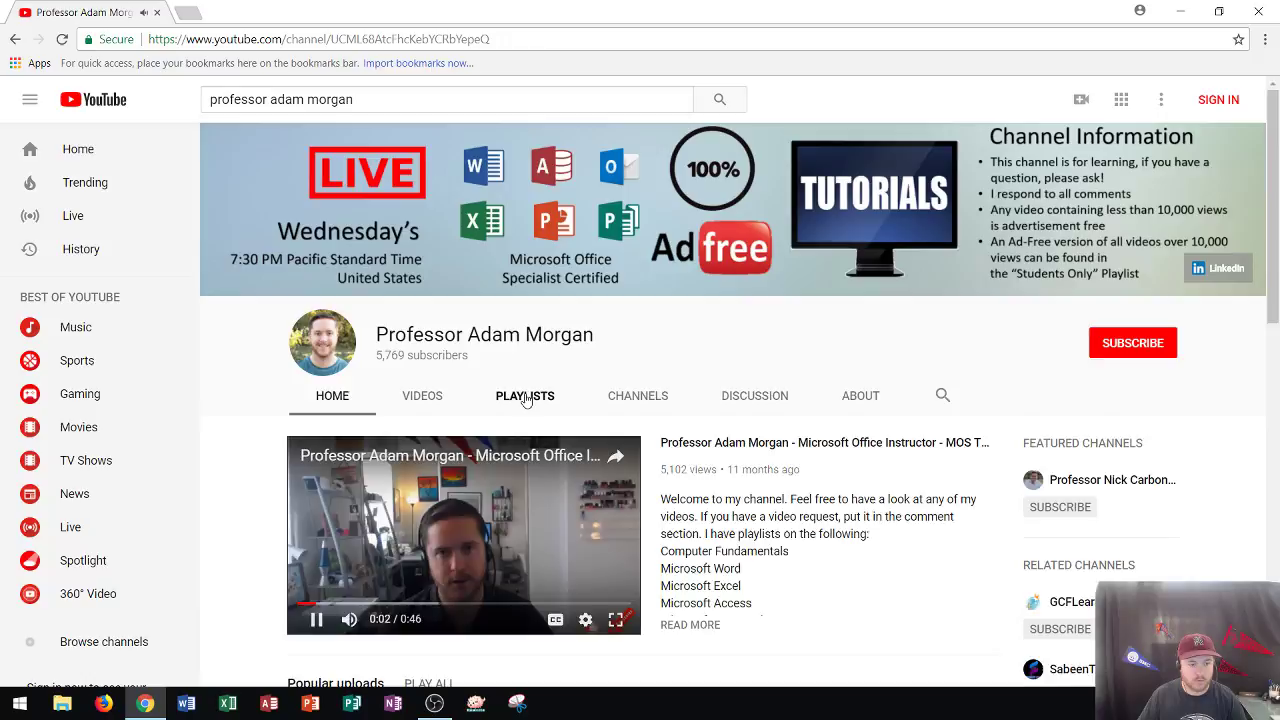
{"action": "left_click", "coordinate": [525, 397]}
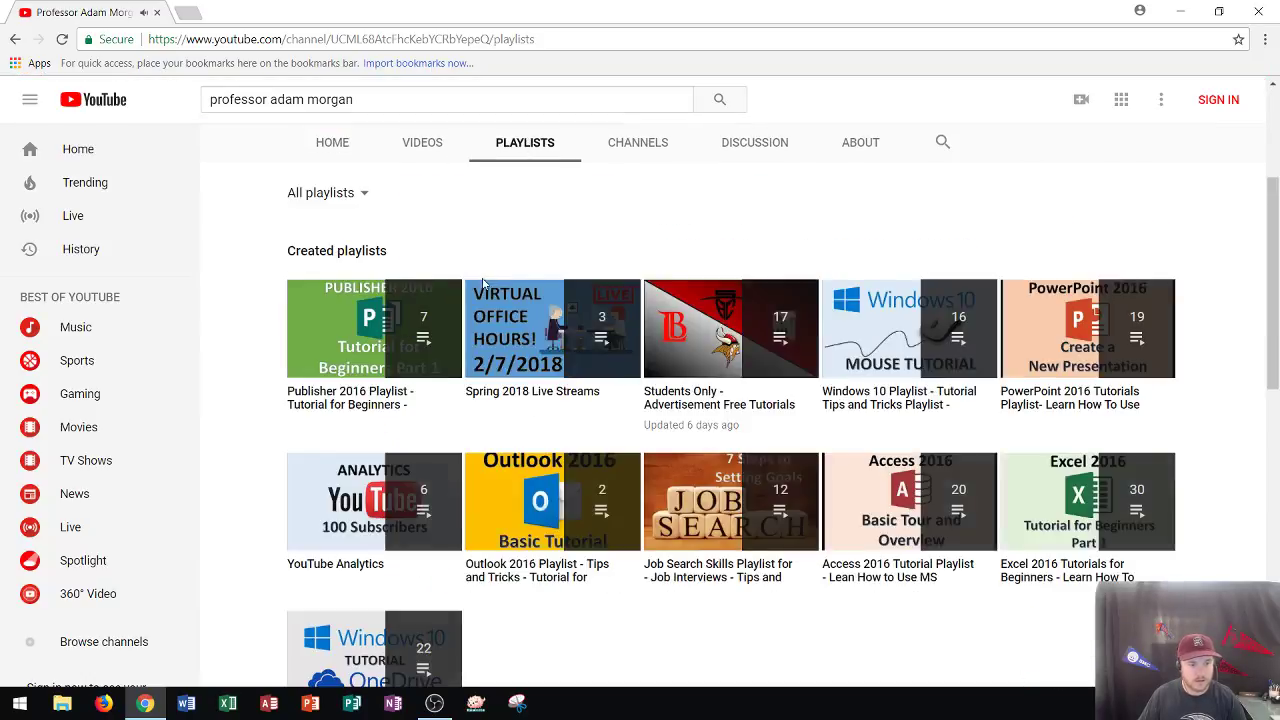
{"action": "scroll", "coordinate": [500, 300], "scroll_direction": "down", "scroll_amount": 5}
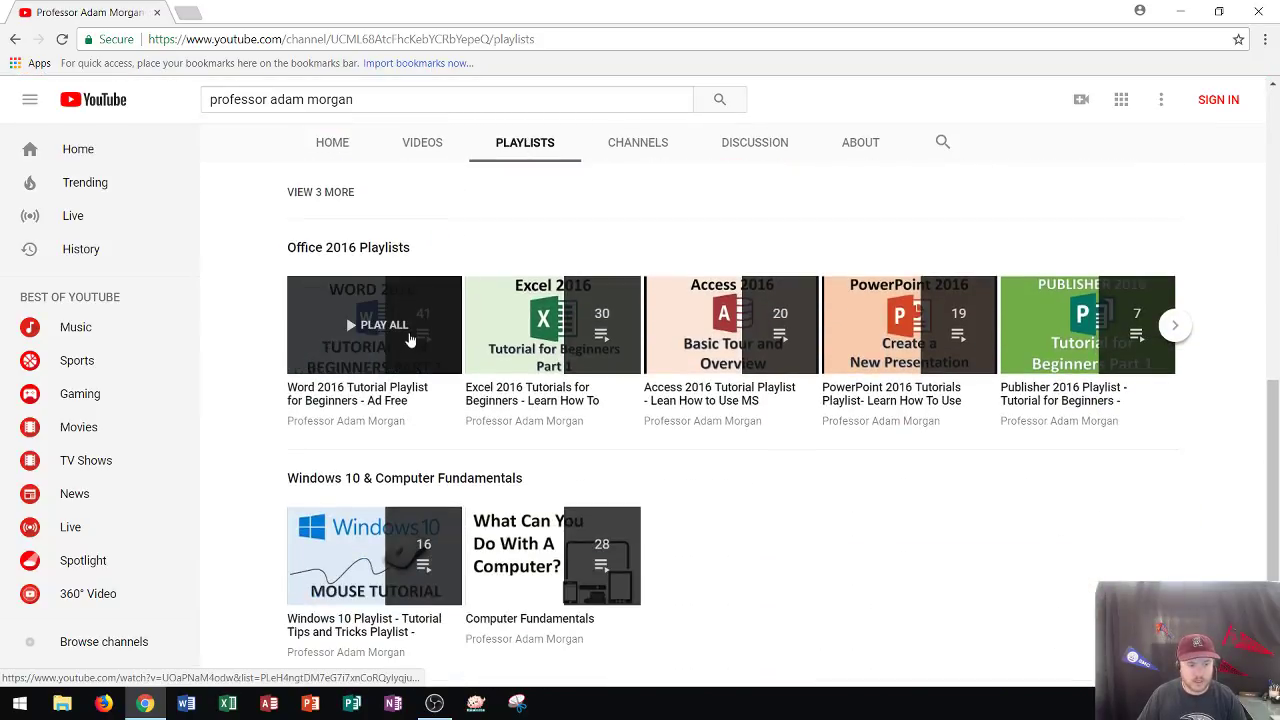
- Open the Word, Excel and another Office 2016 playlist in background tabs
{"action": "middle_click", "coordinate": [410, 340]}
{"action": "middle_click", "coordinate": [560, 330]}
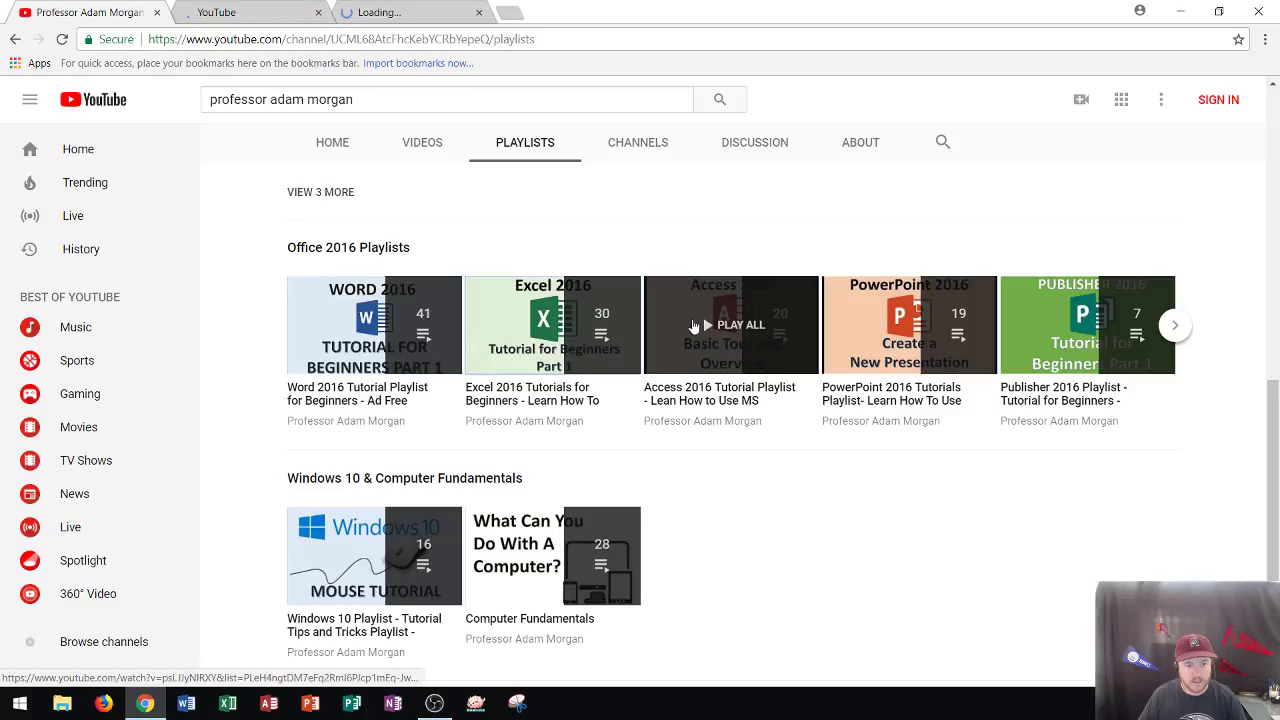
{"action": "middle_click", "coordinate": [693, 327]}
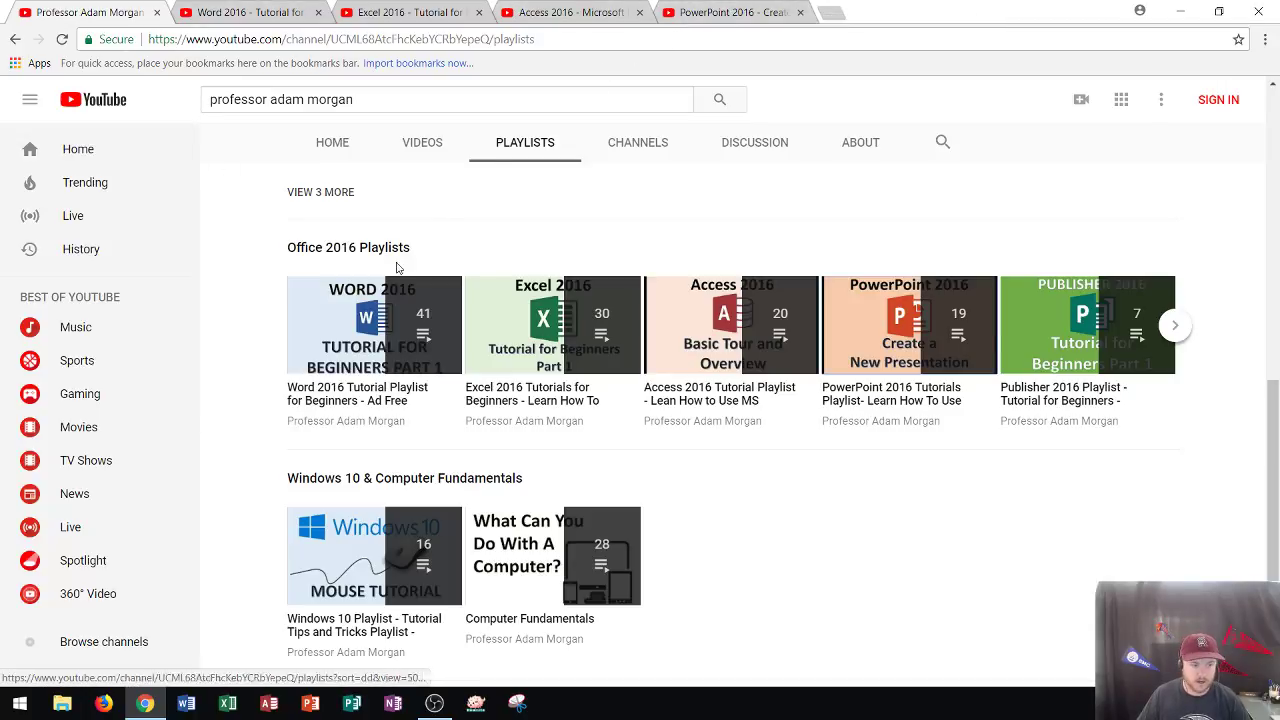
{"action": "right_click", "coordinate": [327, 313]}
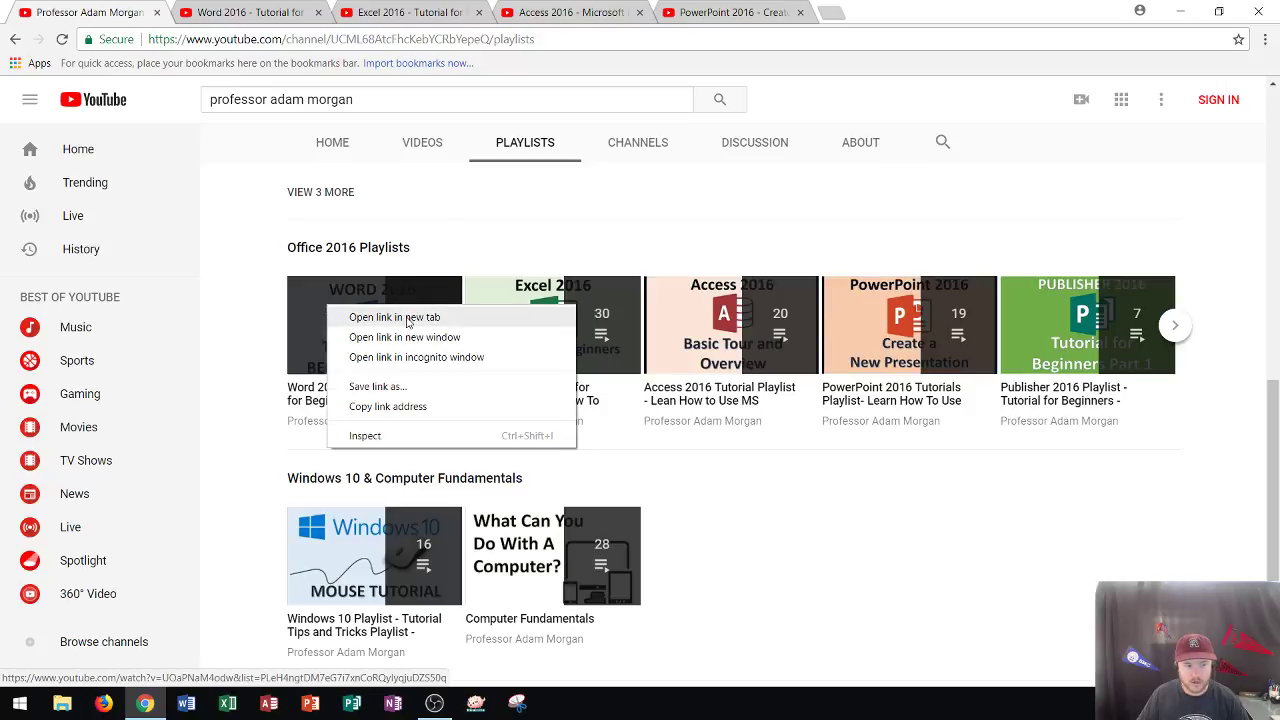
{"action": "left_click", "coordinate": [250, 242]}
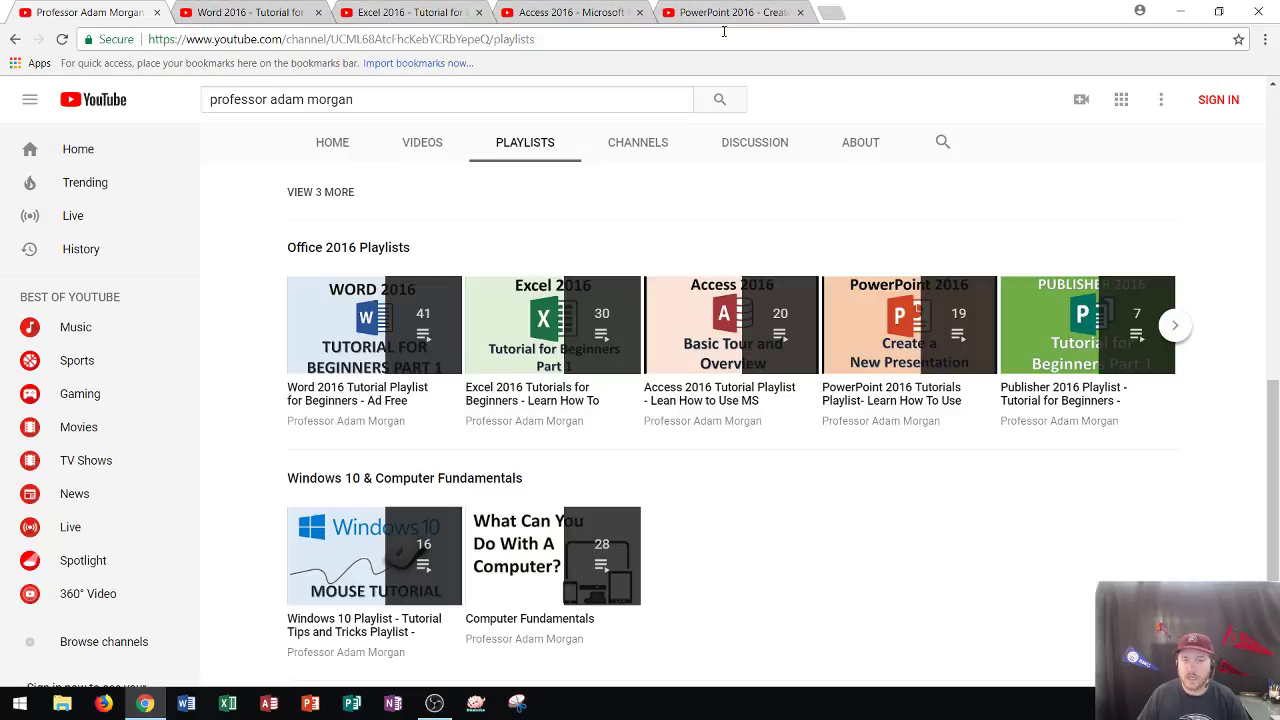
- Switch to the Word 2016 playlist tab and pause its video
{"action": "left_click", "coordinate": [255, 12]}
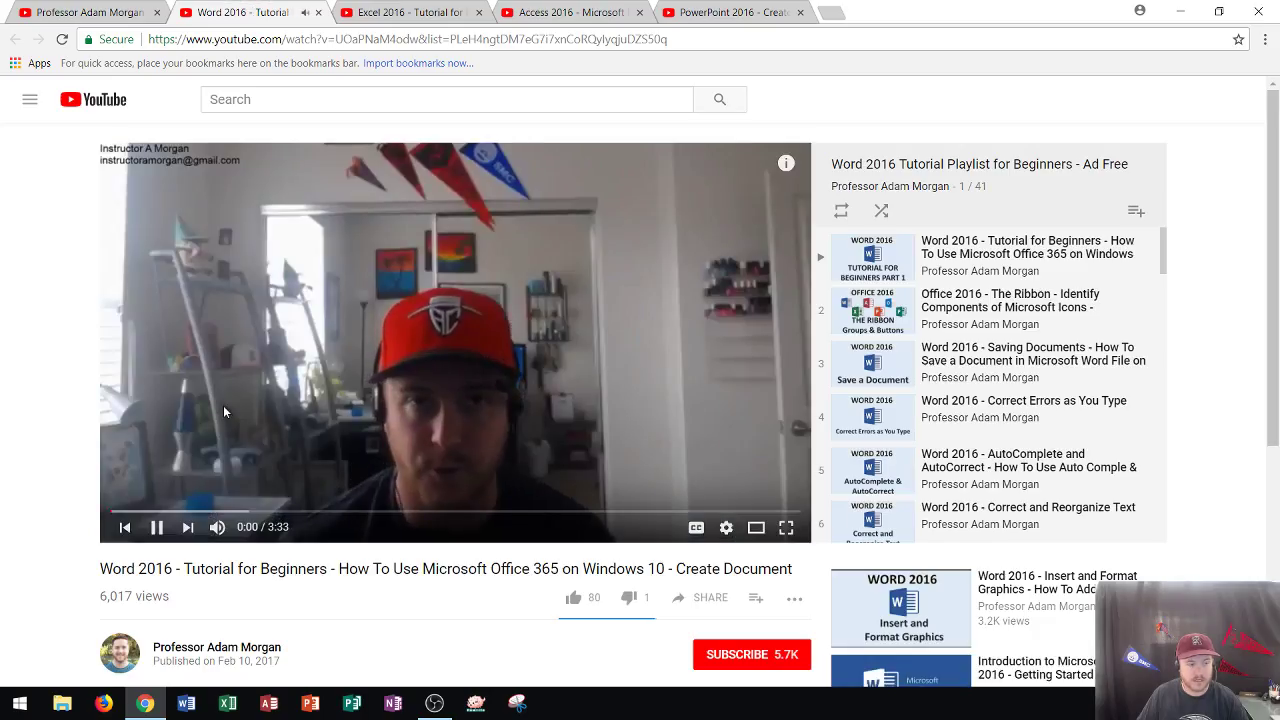
{"action": "left_click", "coordinate": [155, 529]}
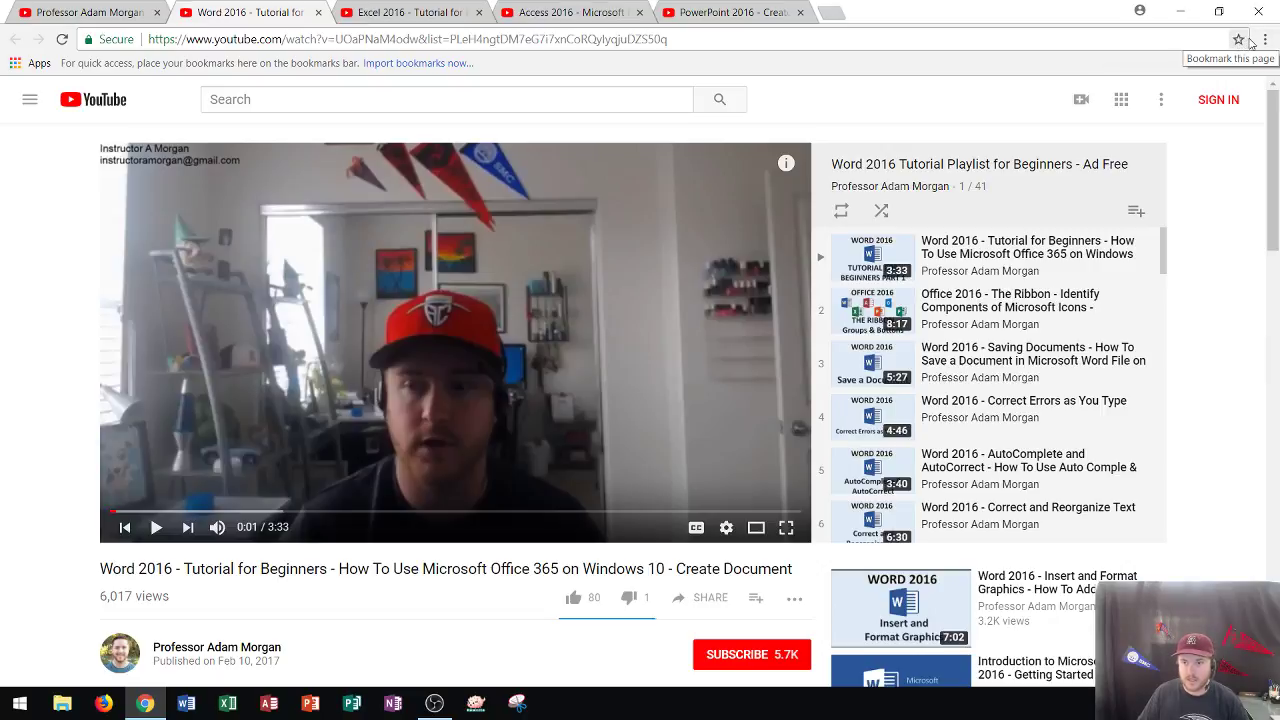
{"action": "left_click", "coordinate": [1263, 40]}
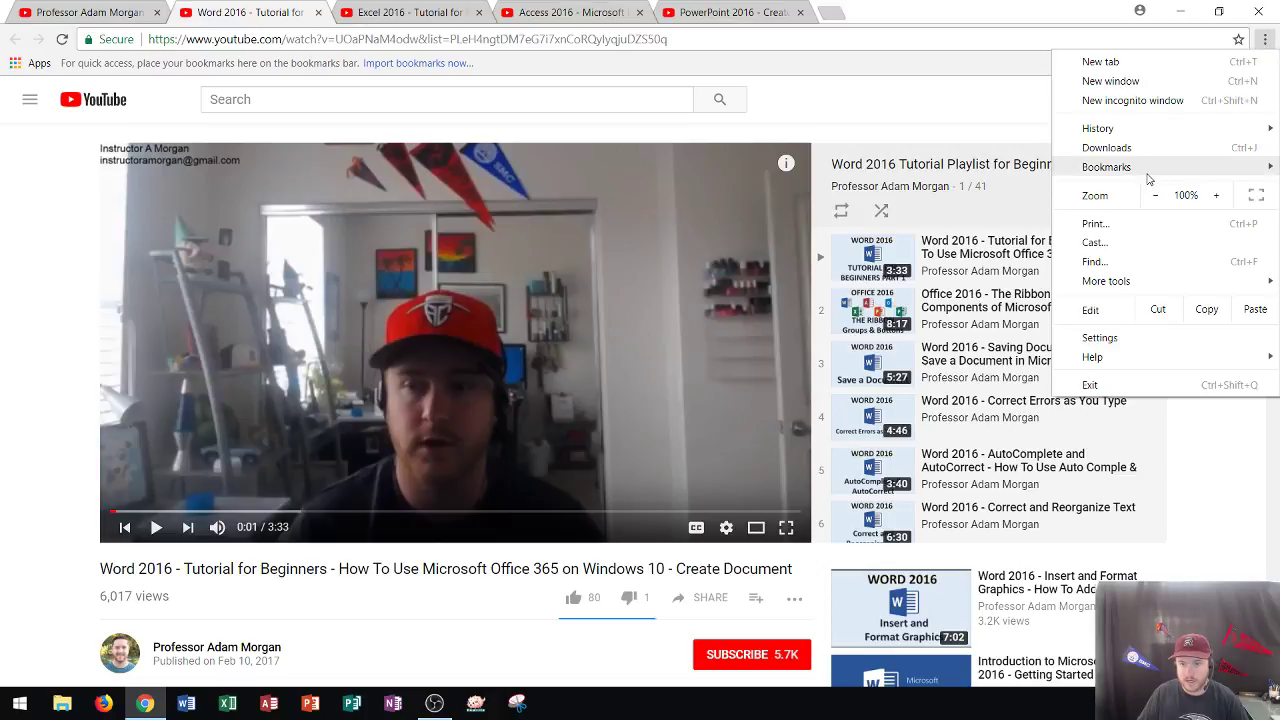
{"action": "mouse_move", "coordinate": [1150, 170]}
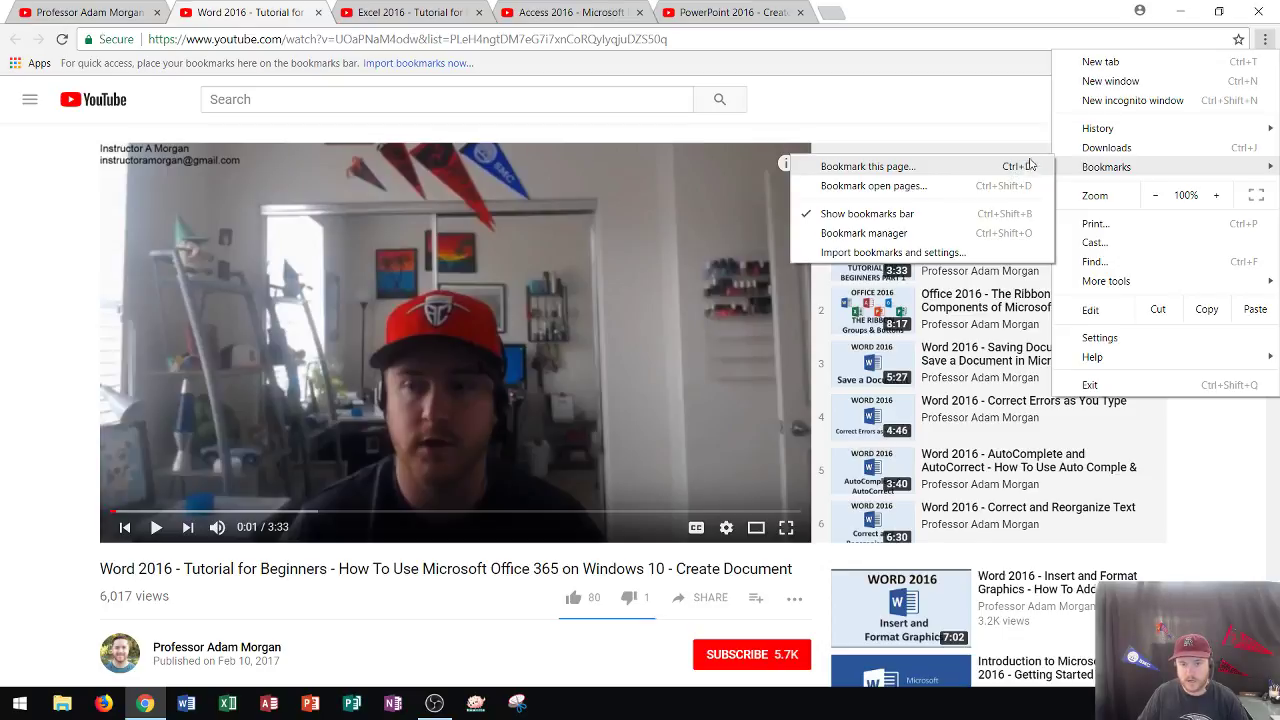
{"action": "left_click", "coordinate": [915, 125]}
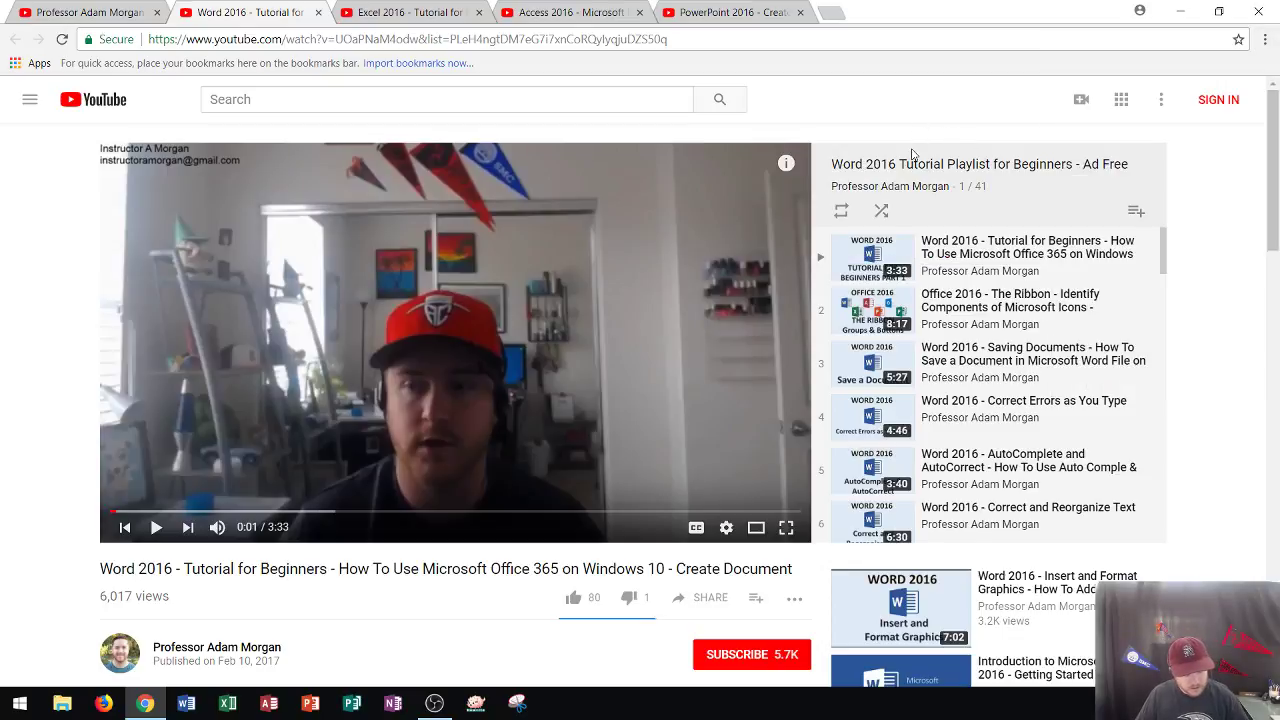
- Bookmark the Word playlist page under the name 'Word Playlist'
{"action": "key", "text": "ctrl+d"}
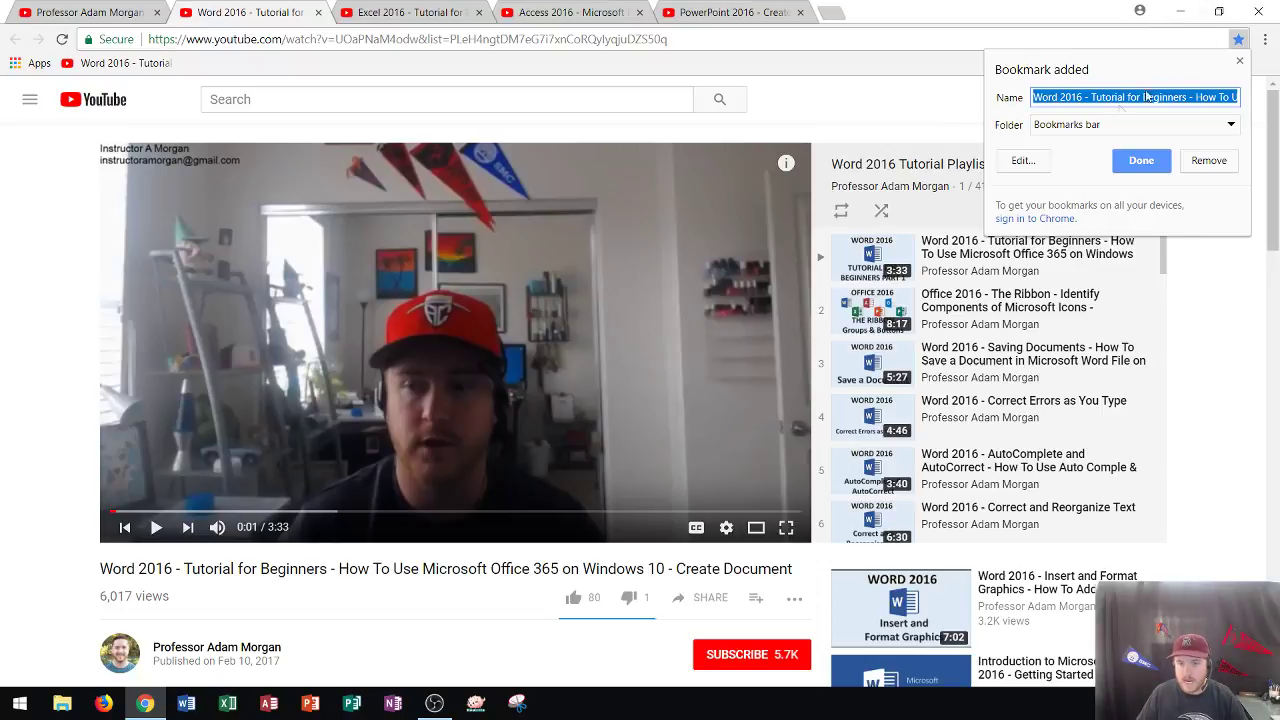
{"action": "type", "text": "Word Playlist"}
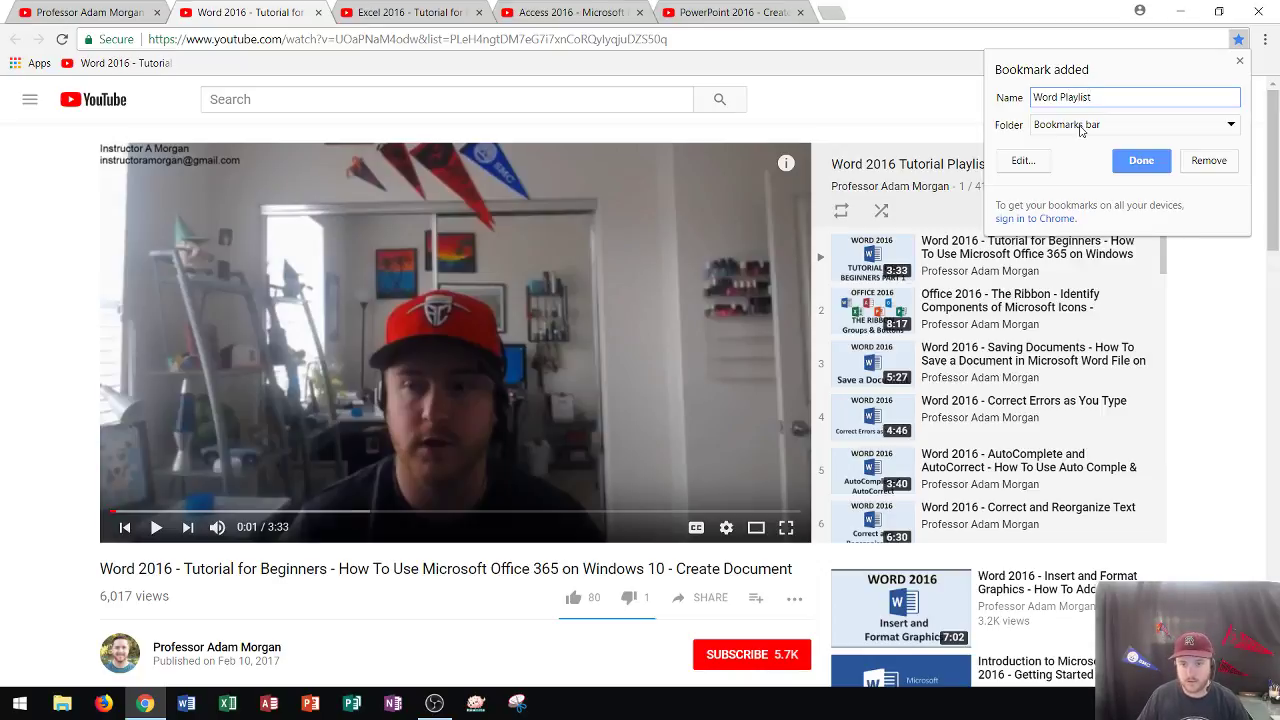
{"action": "left_click", "coordinate": [1080, 128]}
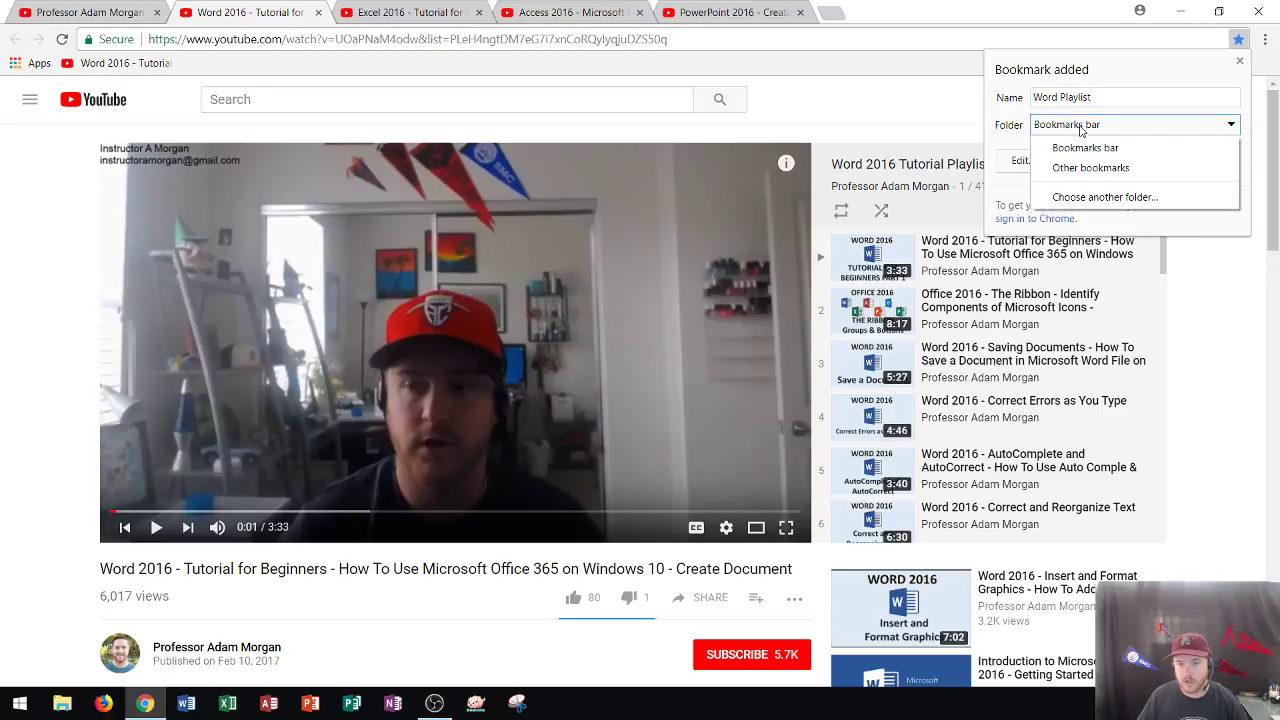
- Save the bookmark into a new bookmarks-bar folder named 'Microsoft Office Videos'
{"action": "left_click", "coordinate": [1100, 197]}
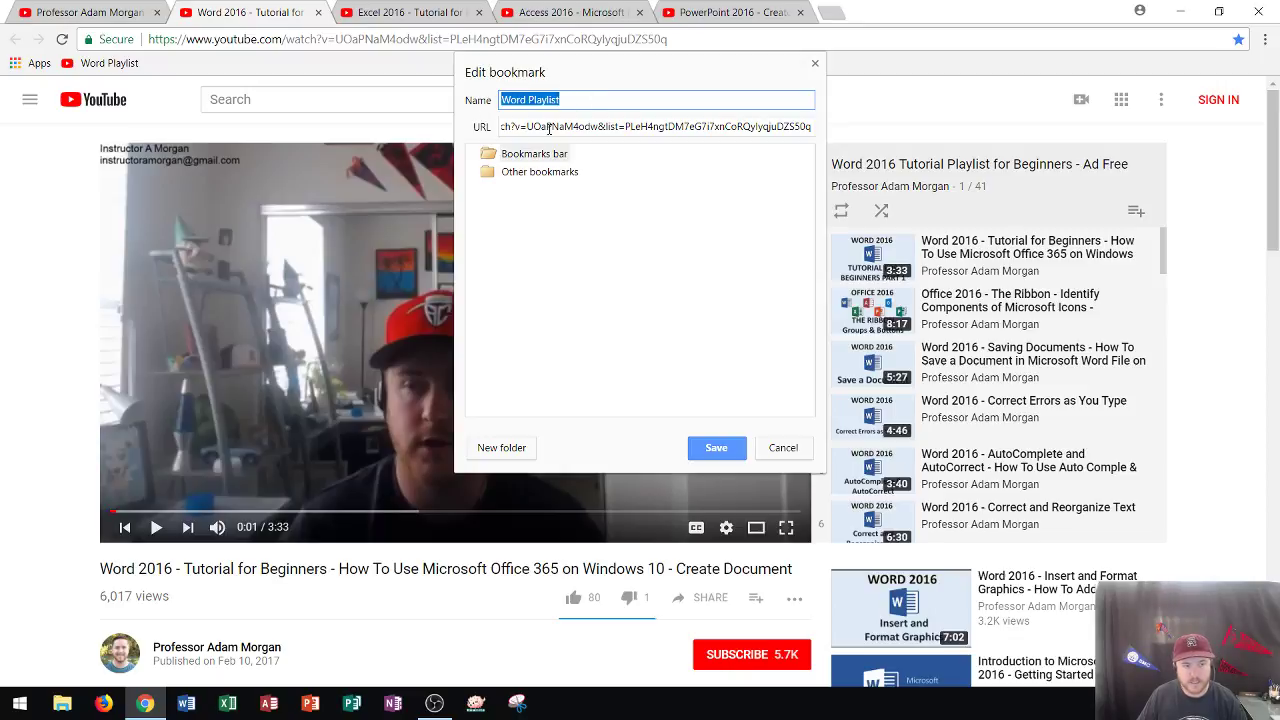
{"action": "left_click", "coordinate": [504, 449]}
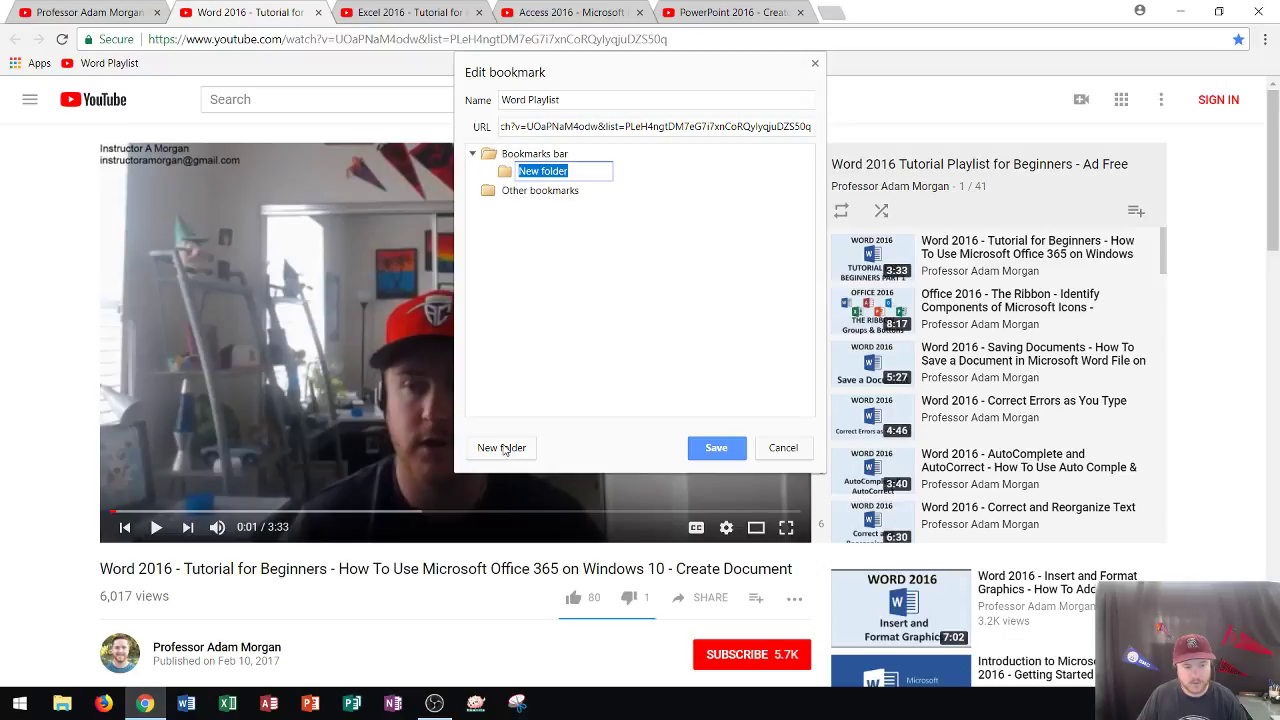
{"action": "type", "text": "M"}
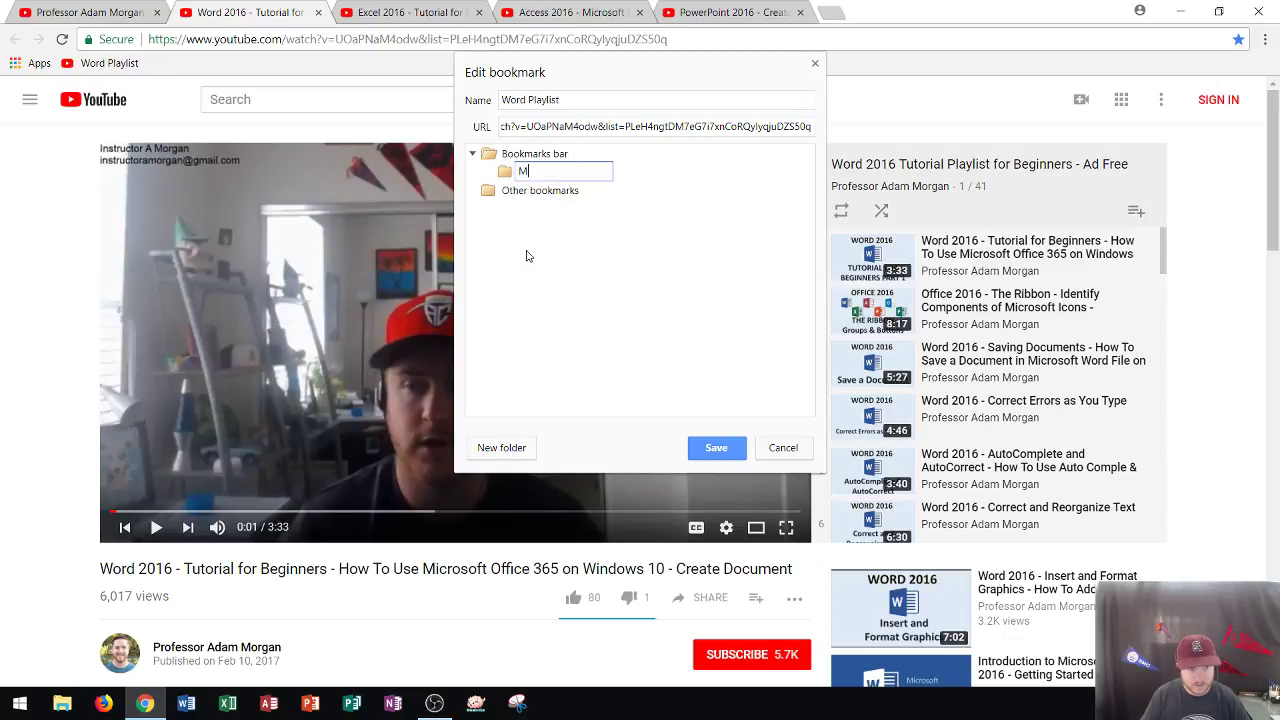
{"action": "type", "text": "icrosf"}
{"action": "key", "text": "BackSpace"}
{"action": "type", "text": "o"}
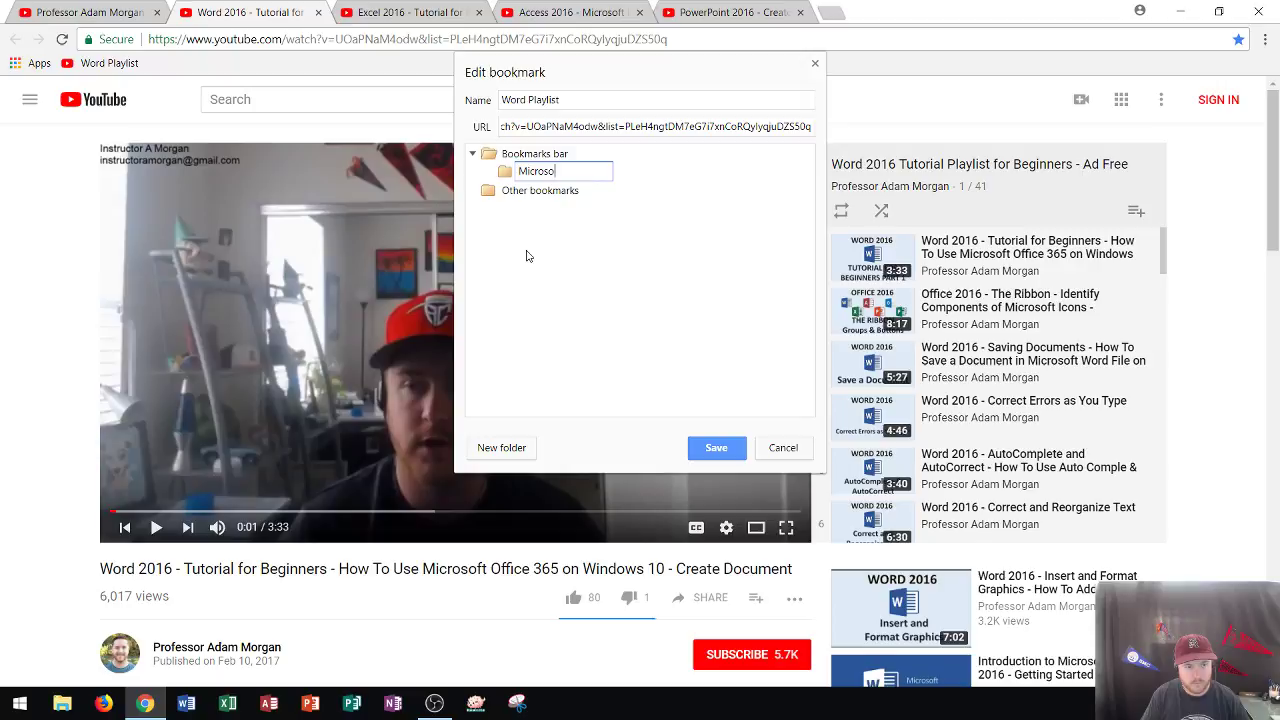
{"action": "type", "text": "ft Office Videos"}
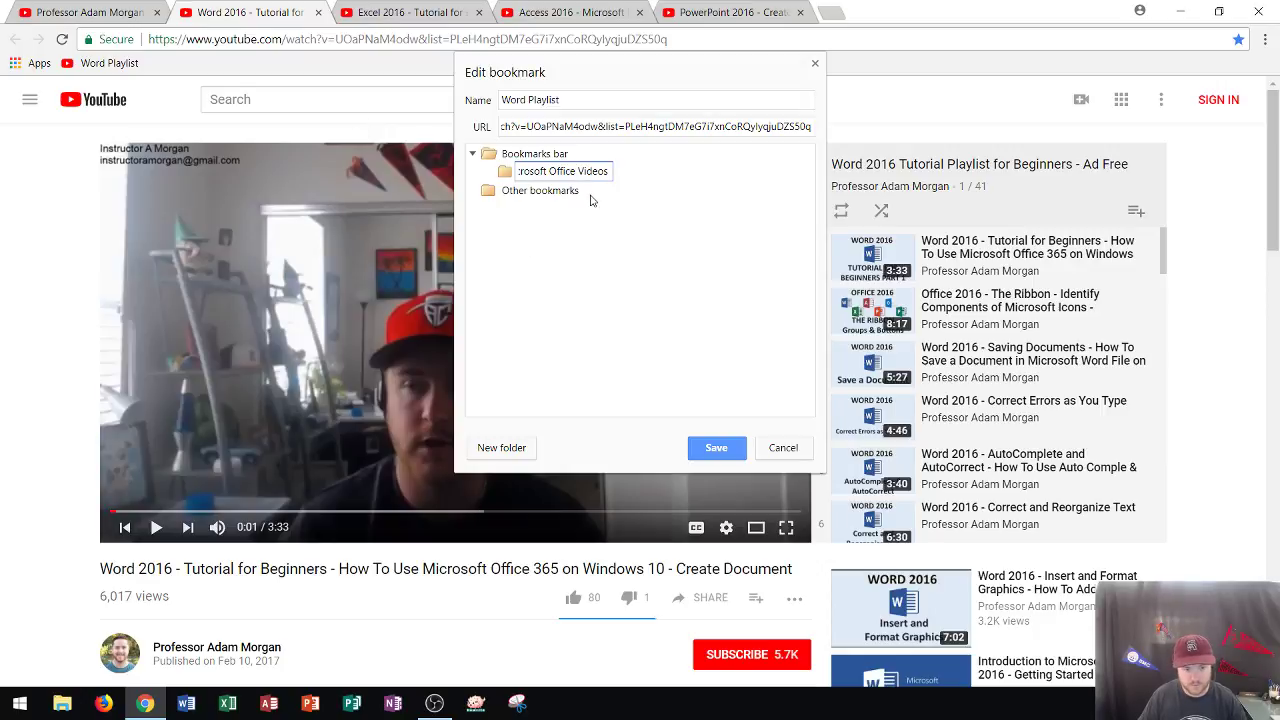
{"action": "key", "text": "Return"}
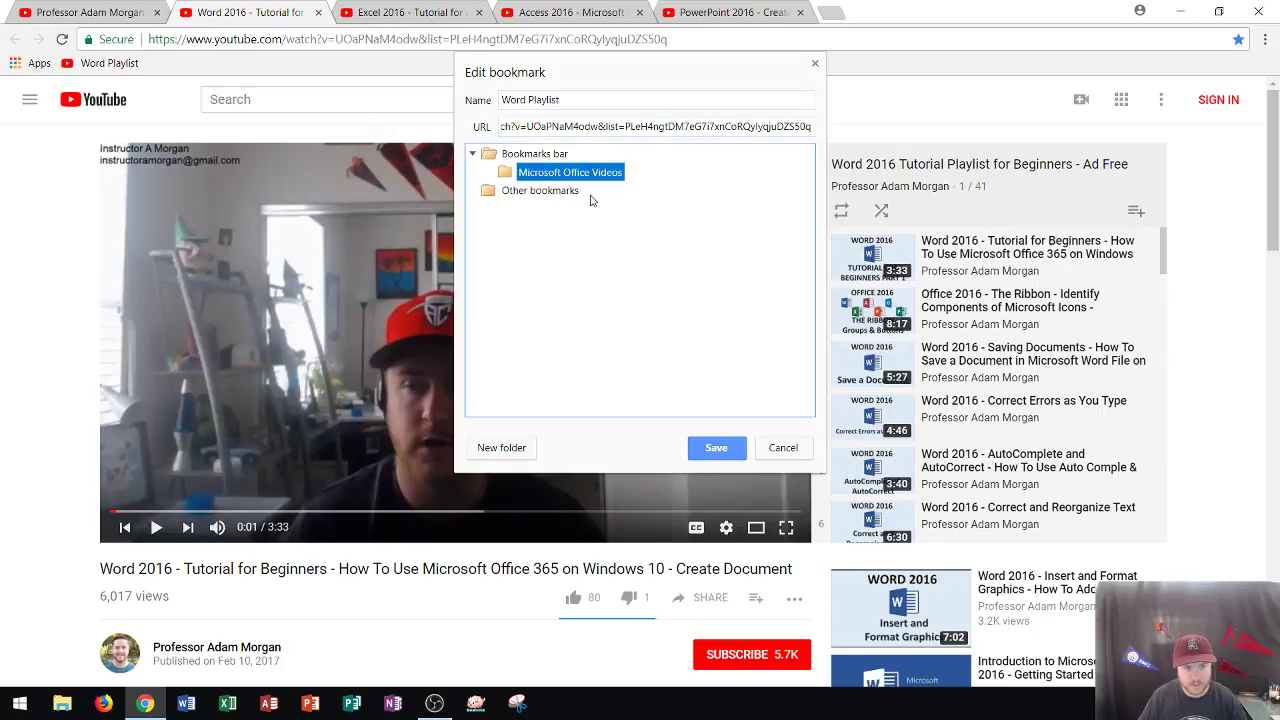
{"action": "left_click", "coordinate": [717, 448]}
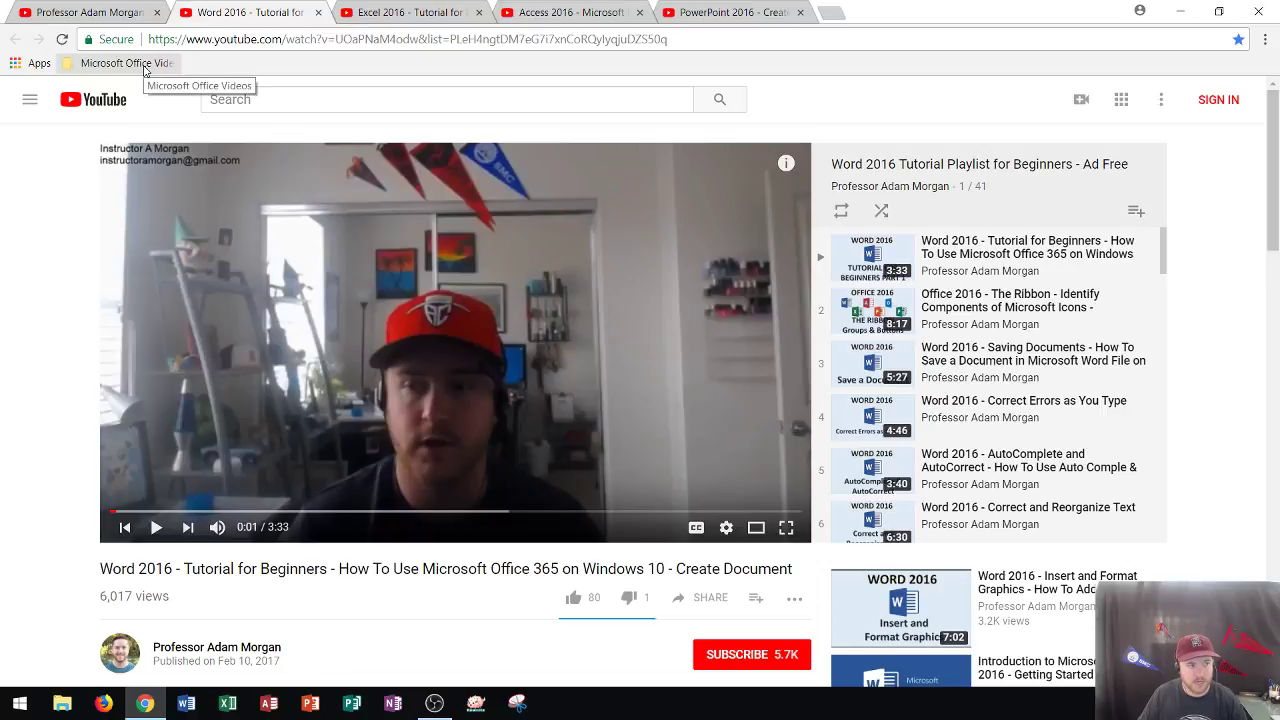
- Rename the 'Microsoft Office Videos' folder to 'Office Videos' and check it contains Word Playlist
{"action": "right_click", "coordinate": [146, 70]}
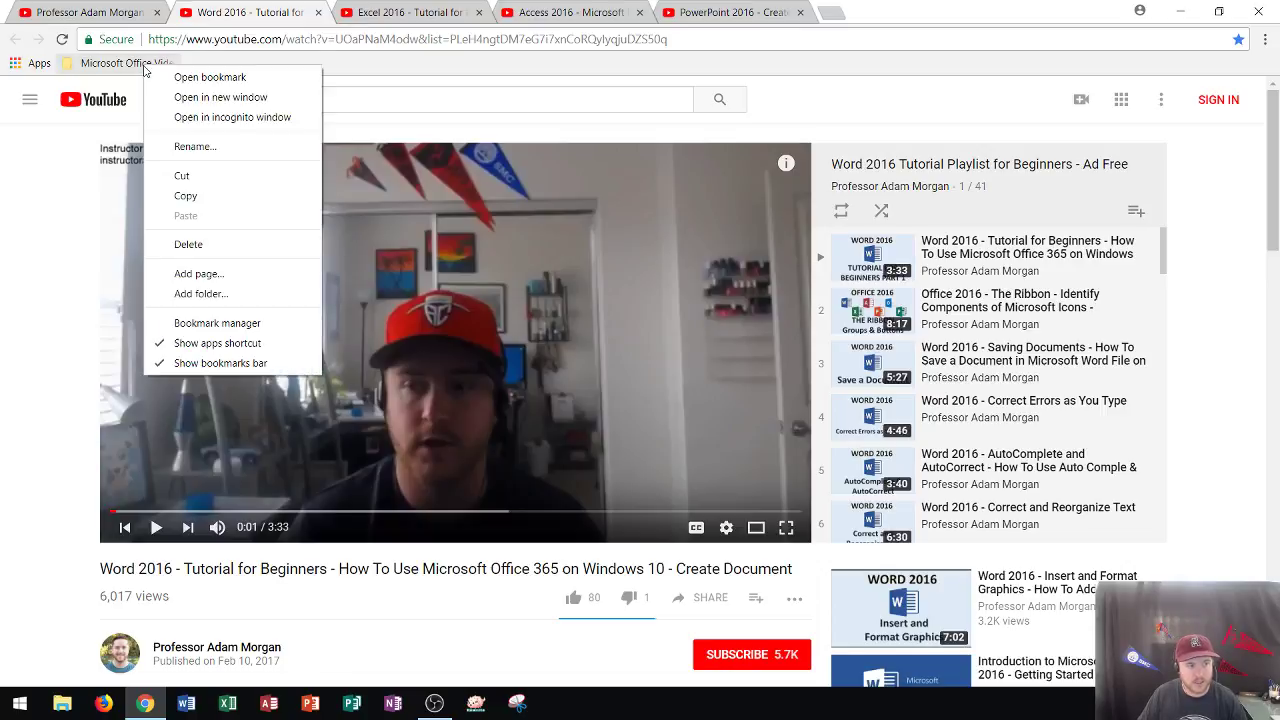
{"action": "left_click", "coordinate": [194, 148]}
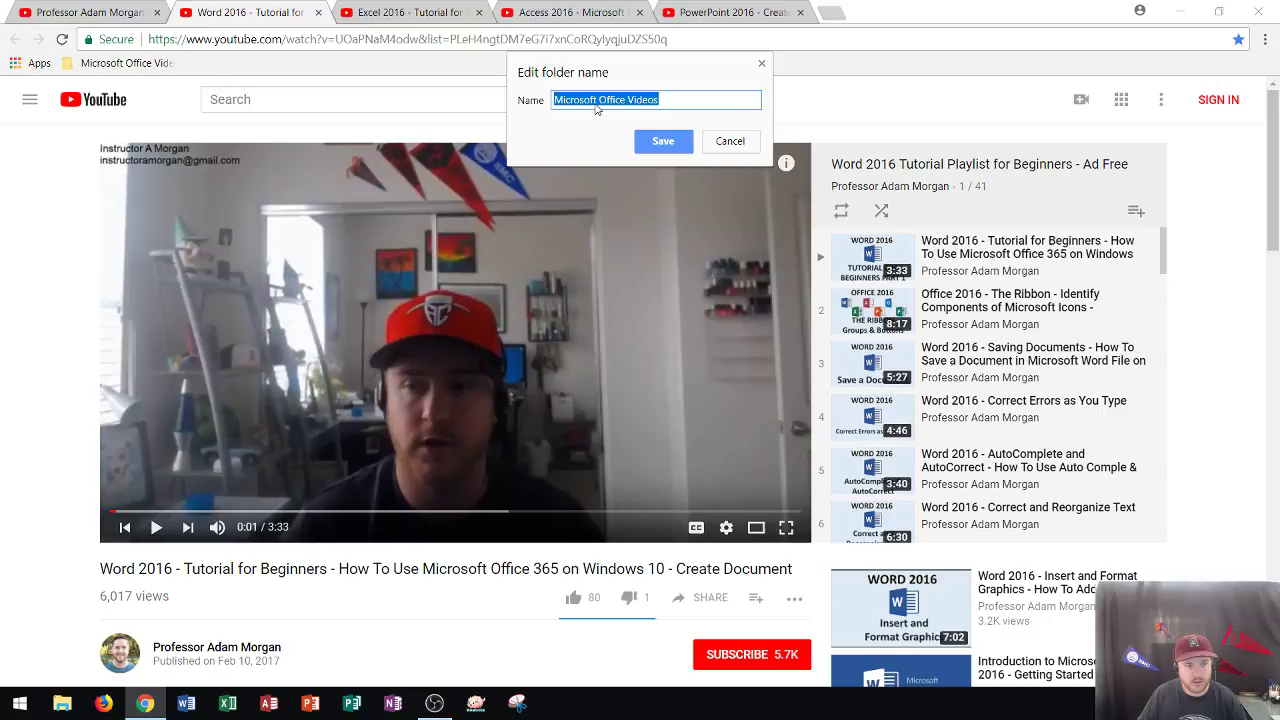
{"action": "left_click", "coordinate": [597, 100]}
{"action": "left_click_drag", "start_coordinate": [601, 100], "coordinate": [475, 98]}
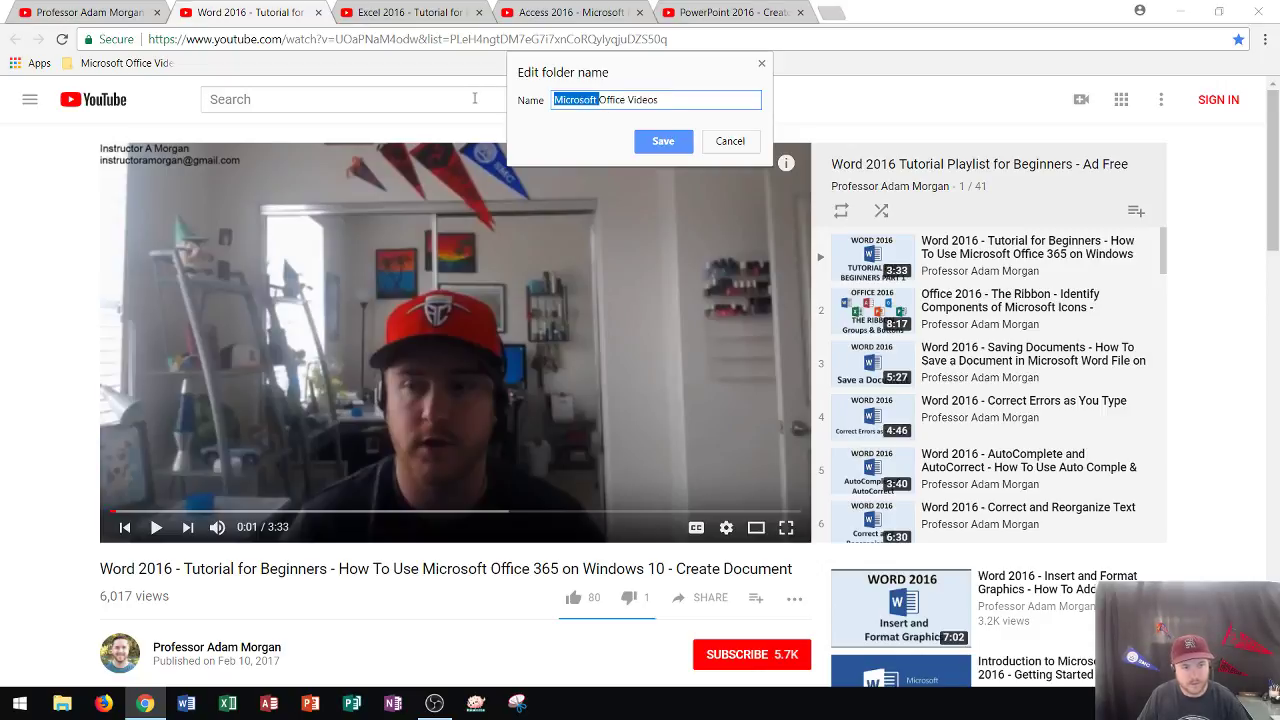
{"action": "key", "text": "BackSpace"}
{"action": "key", "text": "Return"}
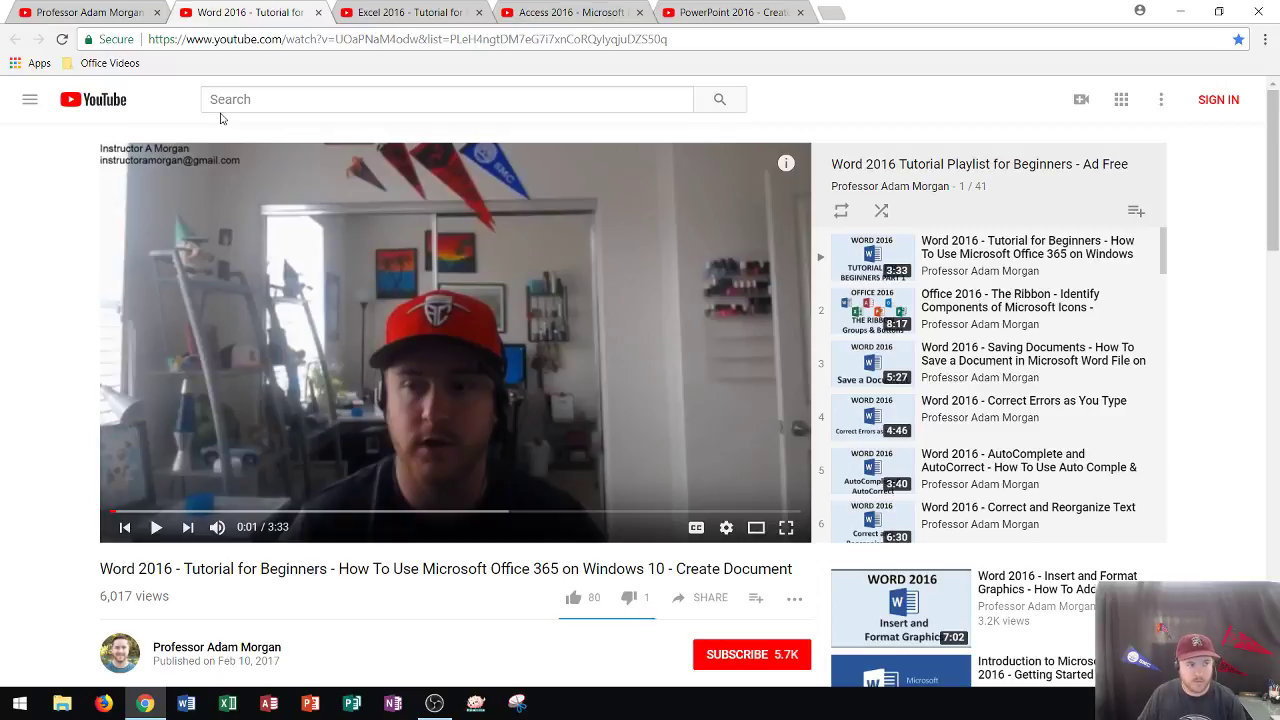
{"action": "left_click", "coordinate": [126, 67]}
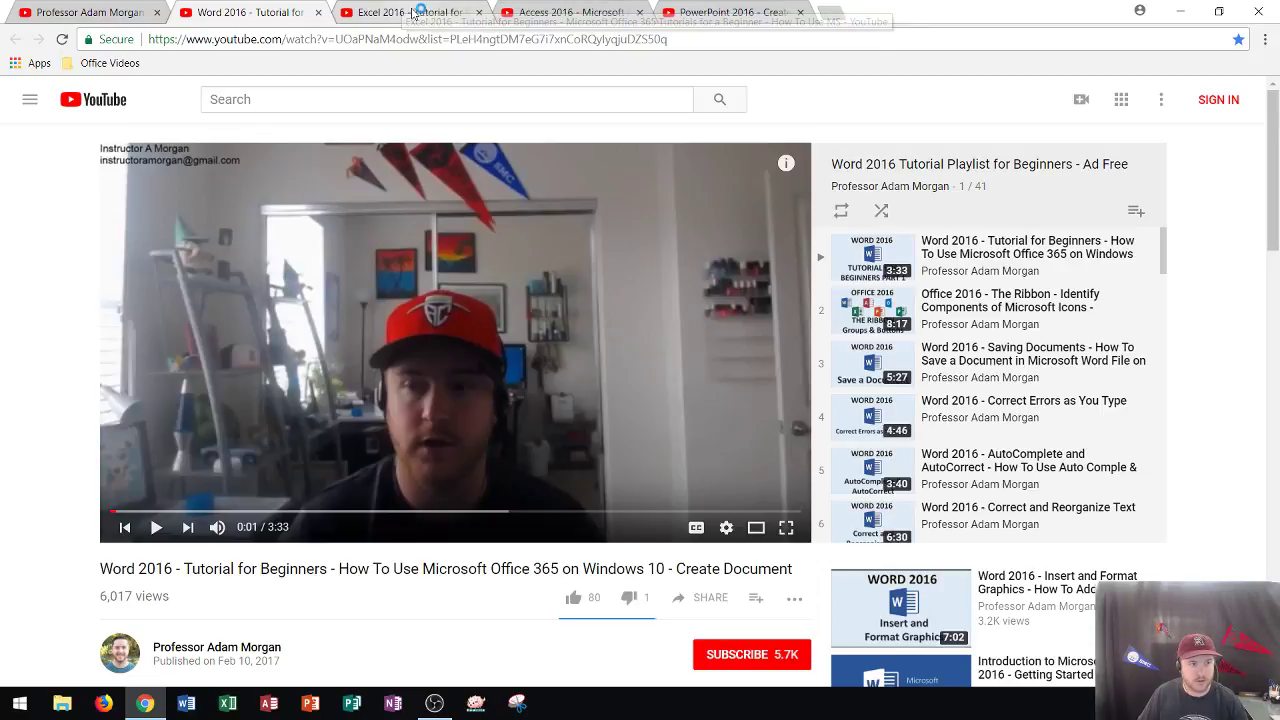
- Bookmark the Excel 2016 playlist as 'Excel Videos' in Office Videos and verify the folder
{"action": "left_click", "coordinate": [413, 12]}
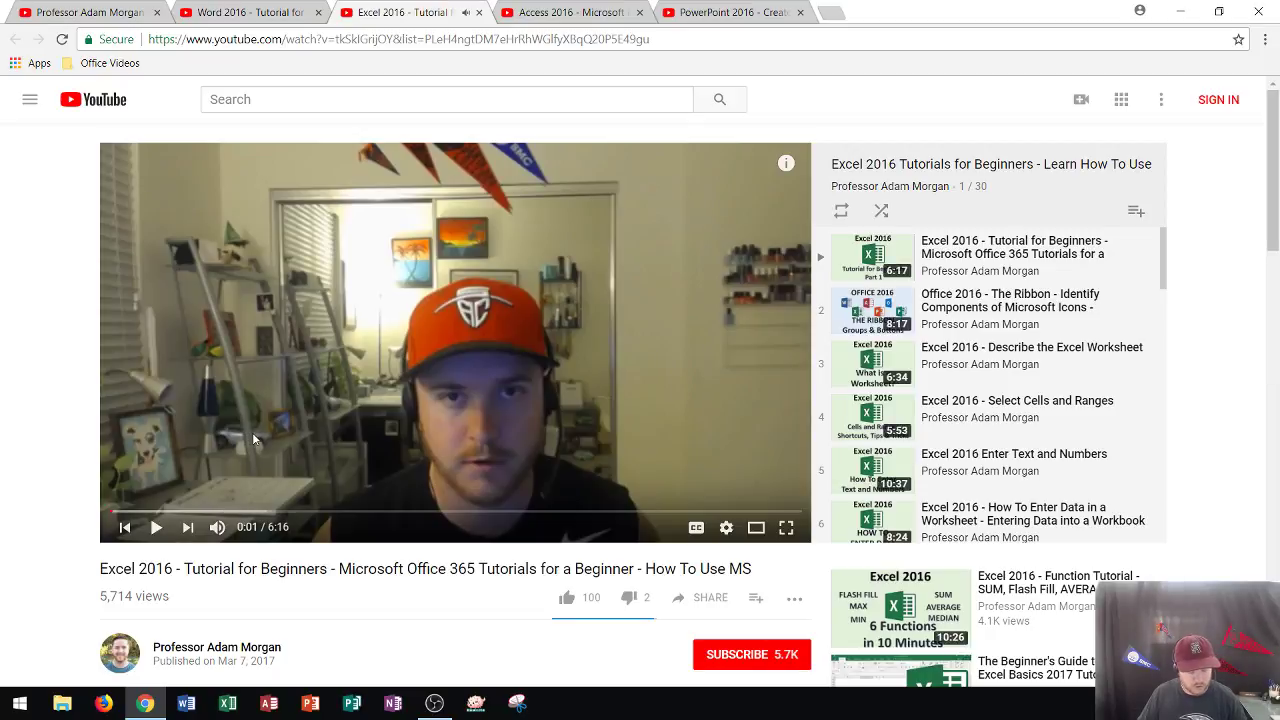
{"action": "key", "text": "ctrl+d"}
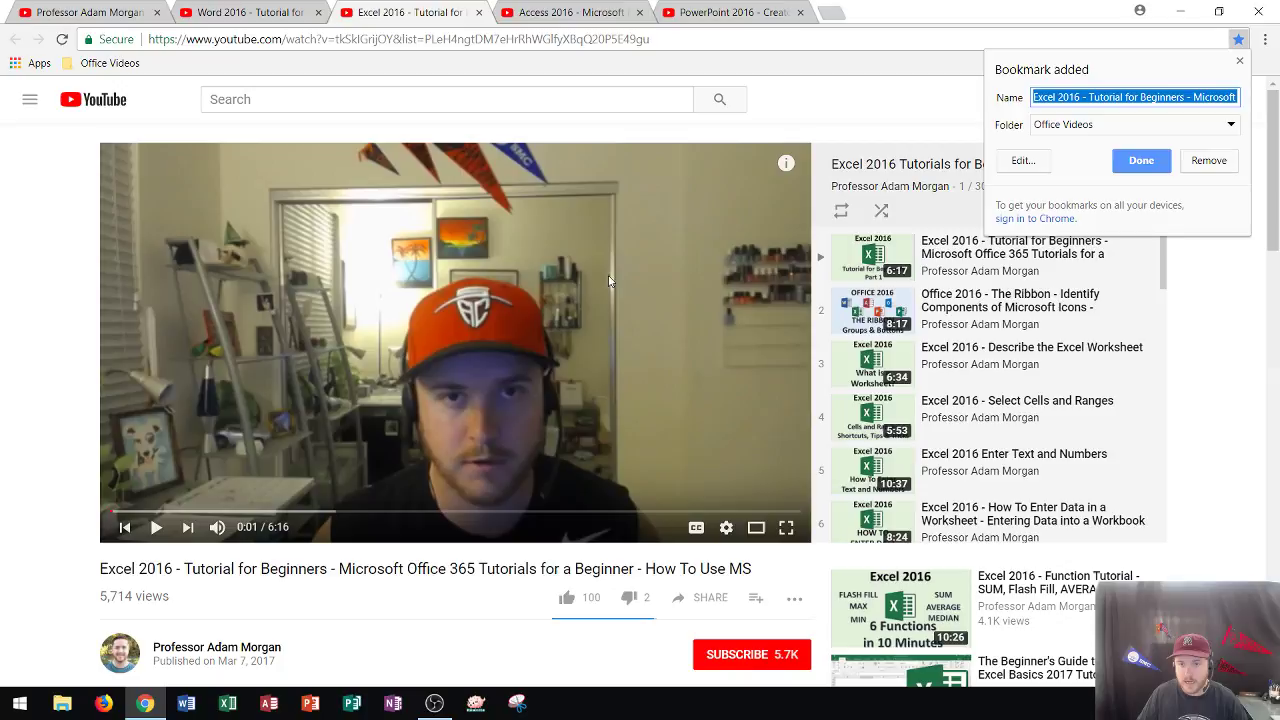
{"action": "left_click", "coordinate": [1127, 97]}
{"action": "triple_click", "coordinate": [1116, 97]}
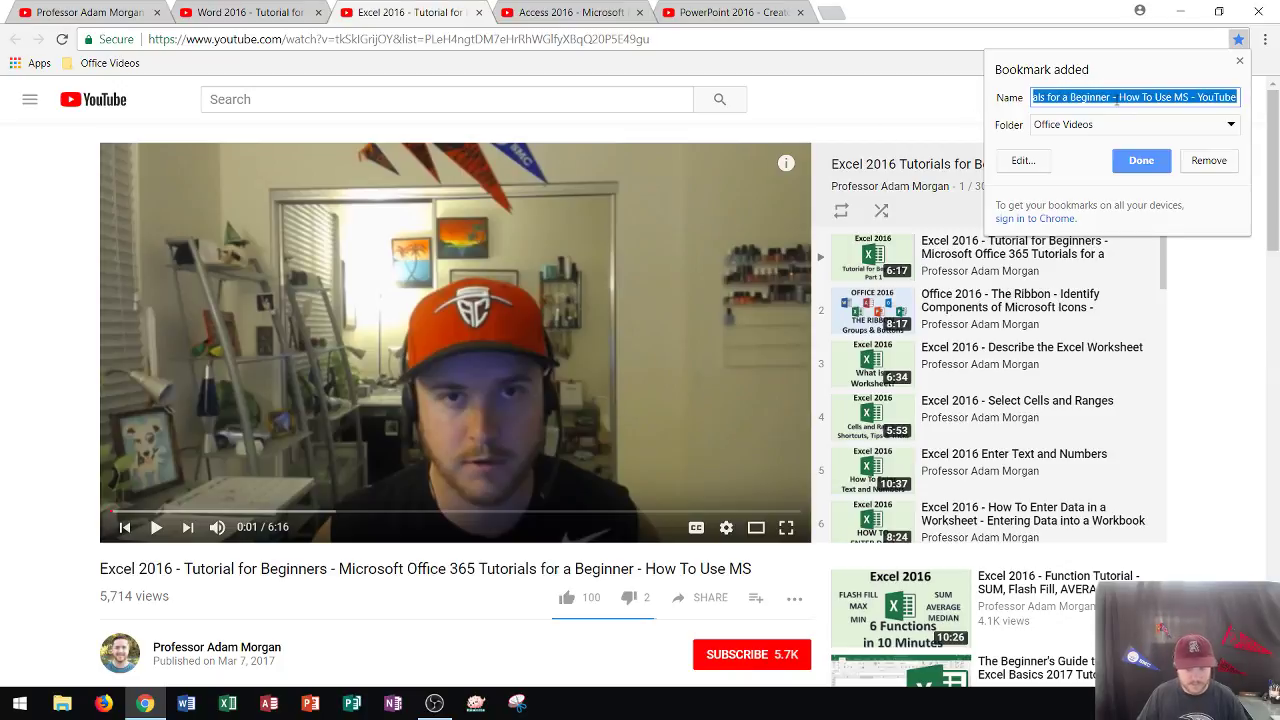
{"action": "type", "text": "Excel Videos"}
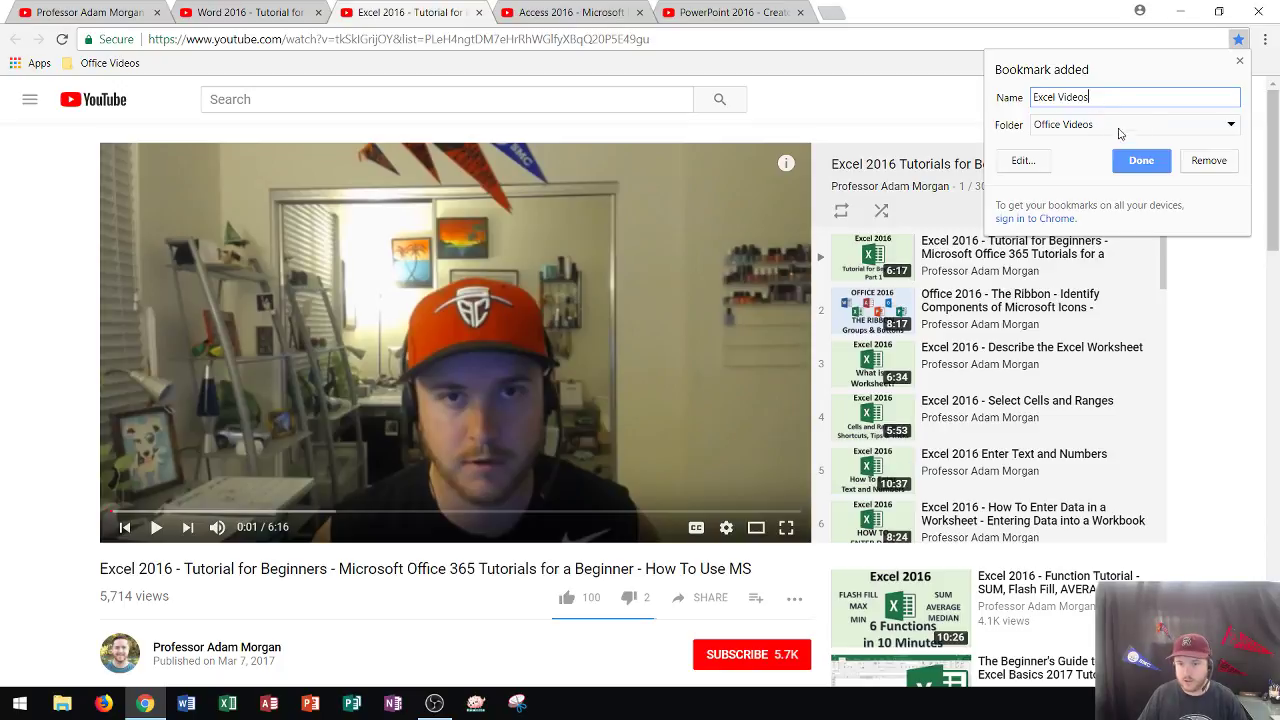
{"action": "left_click", "coordinate": [1110, 134]}
{"action": "left_click", "coordinate": [1105, 136]}
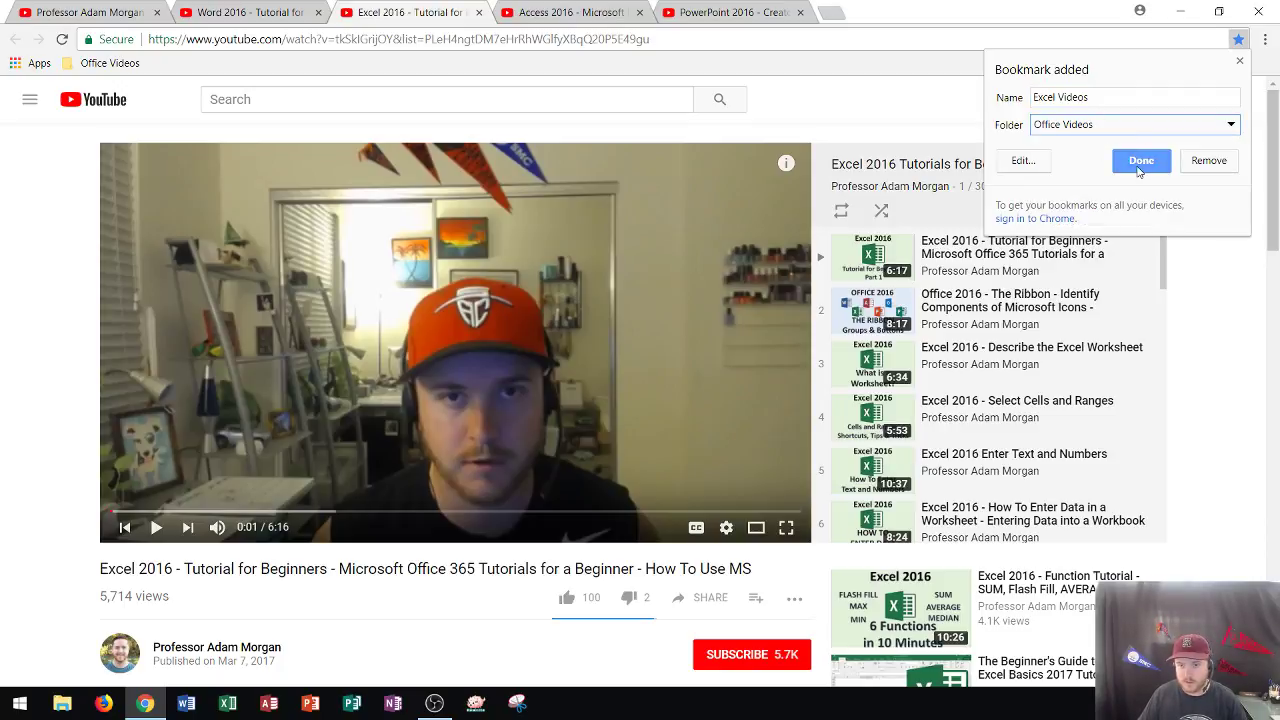
{"action": "left_click", "coordinate": [1140, 164]}
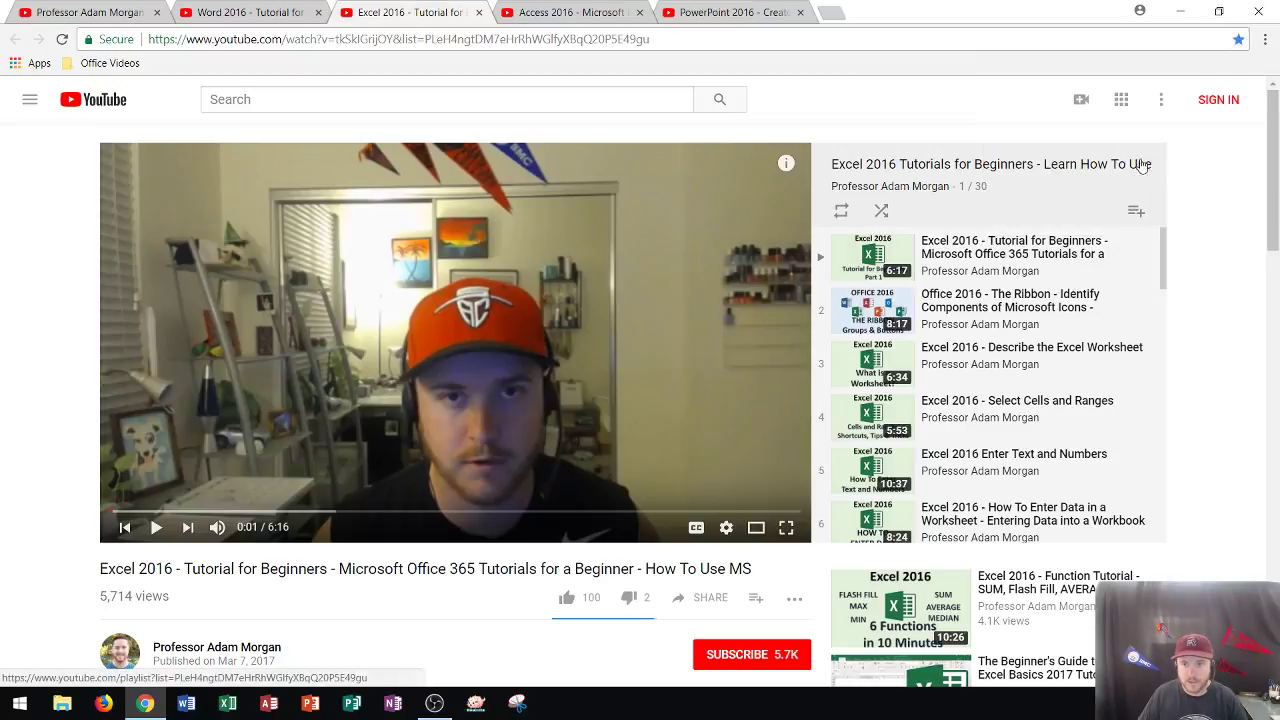
{"action": "left_click", "coordinate": [100, 64]}
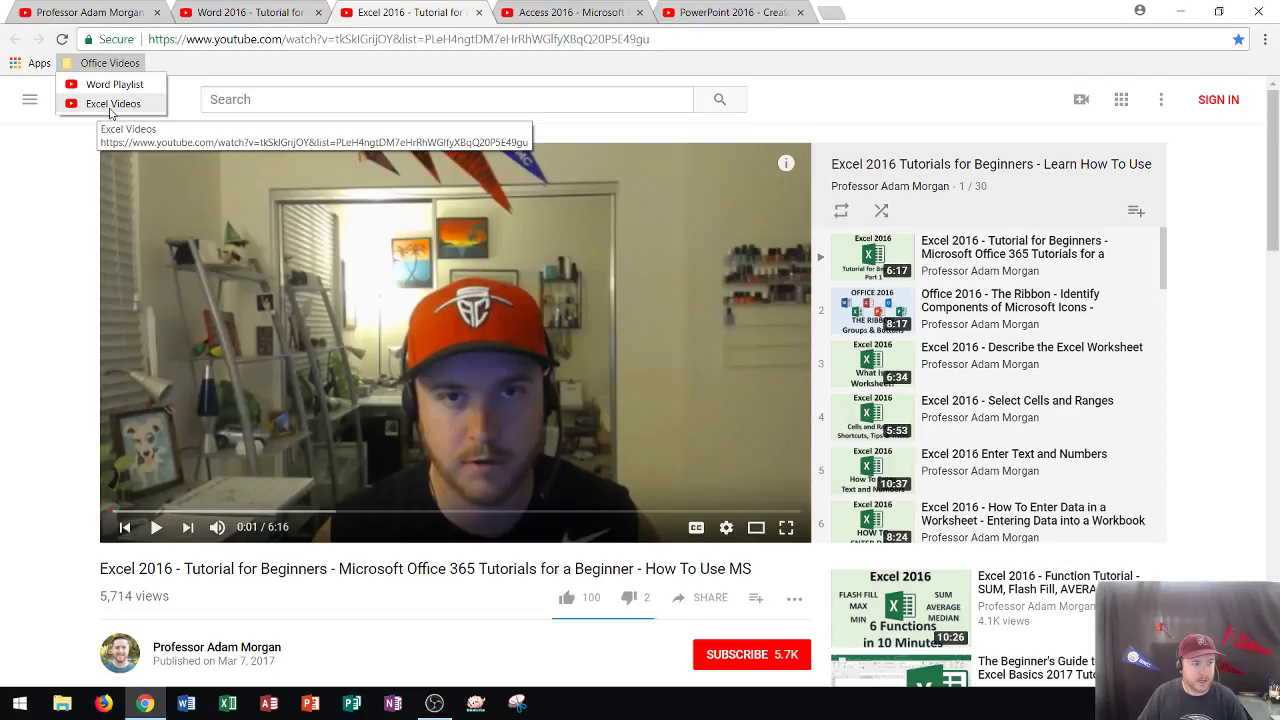
{"action": "right_click", "coordinate": [111, 113]}
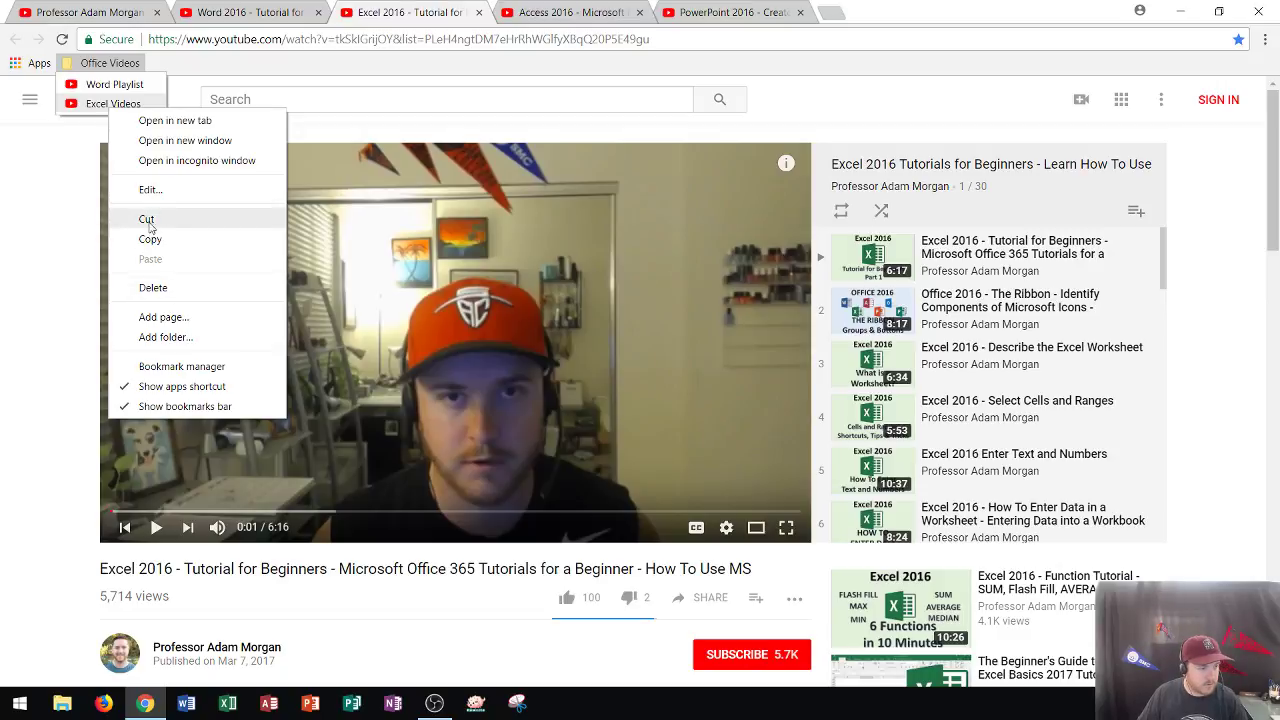
{"action": "left_click", "coordinate": [180, 368]}
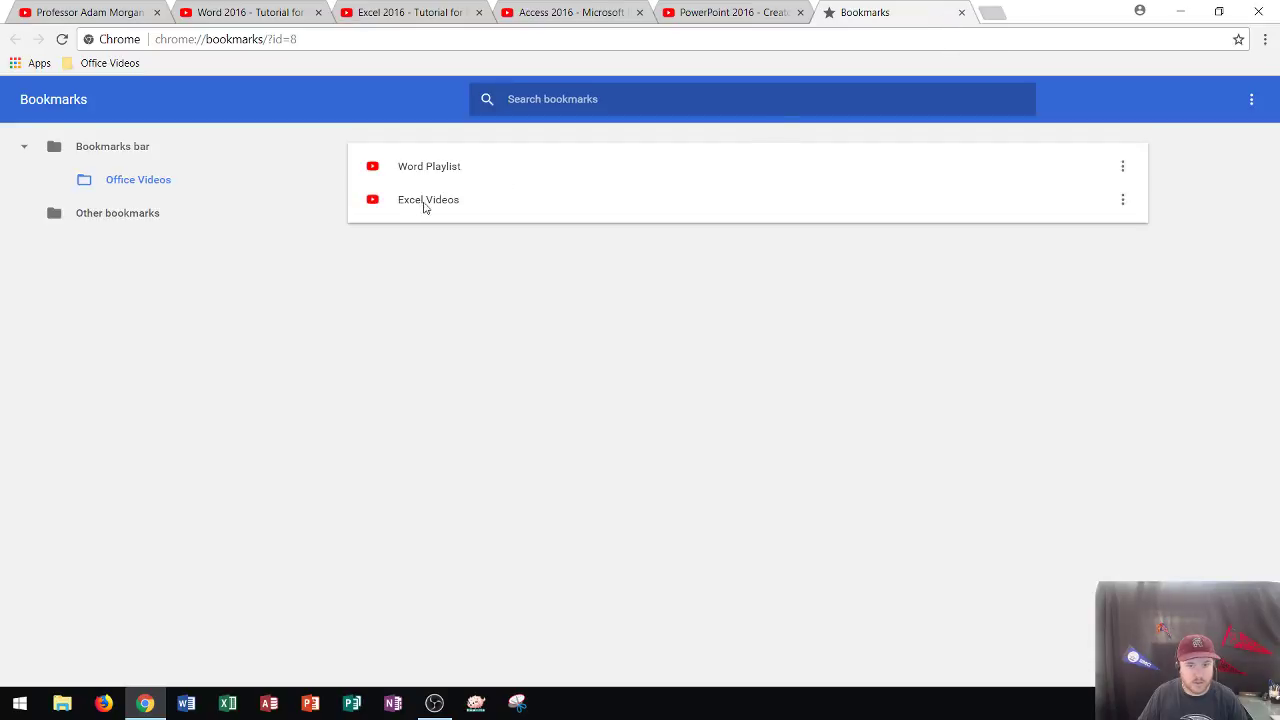
{"action": "right_click", "coordinate": [426, 205]}
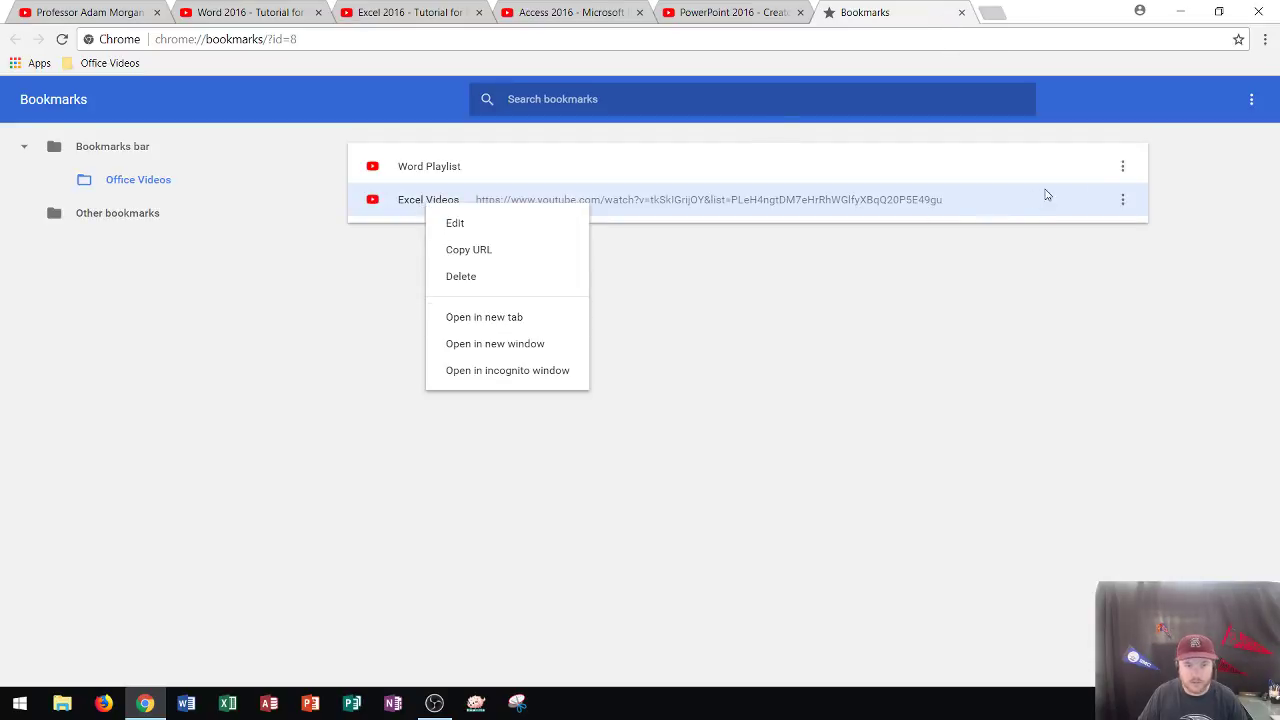
{"action": "left_click", "coordinate": [1128, 205]}
{"action": "left_click", "coordinate": [1123, 203]}
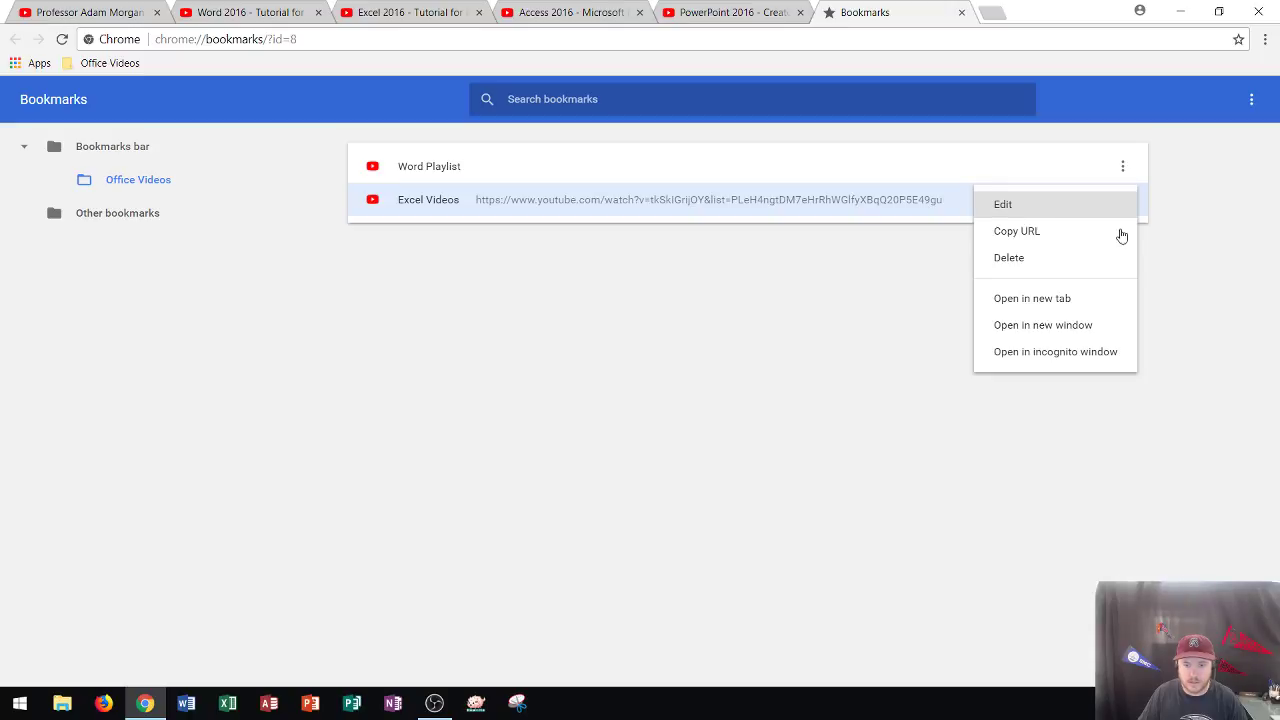
{"action": "left_click", "coordinate": [960, 13]}
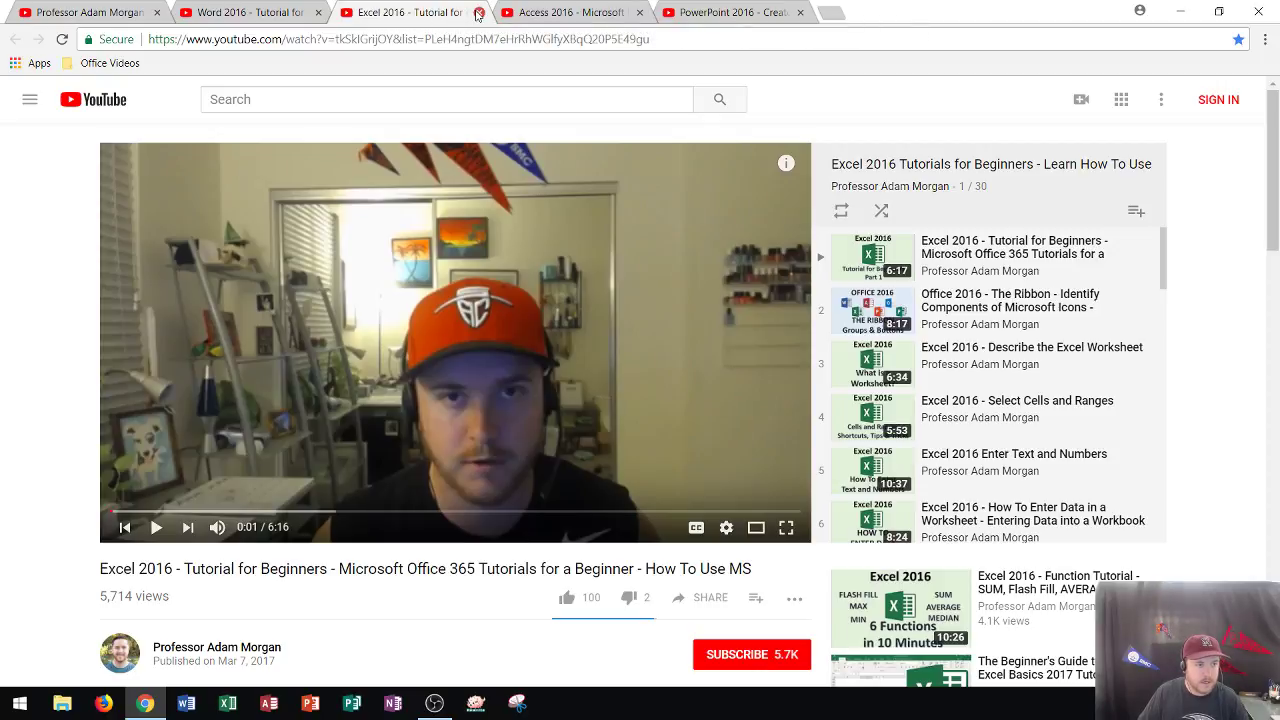
- Bookmark the Access 2016 playlist page as 'Access Playlist' in the Office Videos folder
{"action": "left_click", "coordinate": [113, 62]}
{"action": "left_click", "coordinate": [113, 62]}
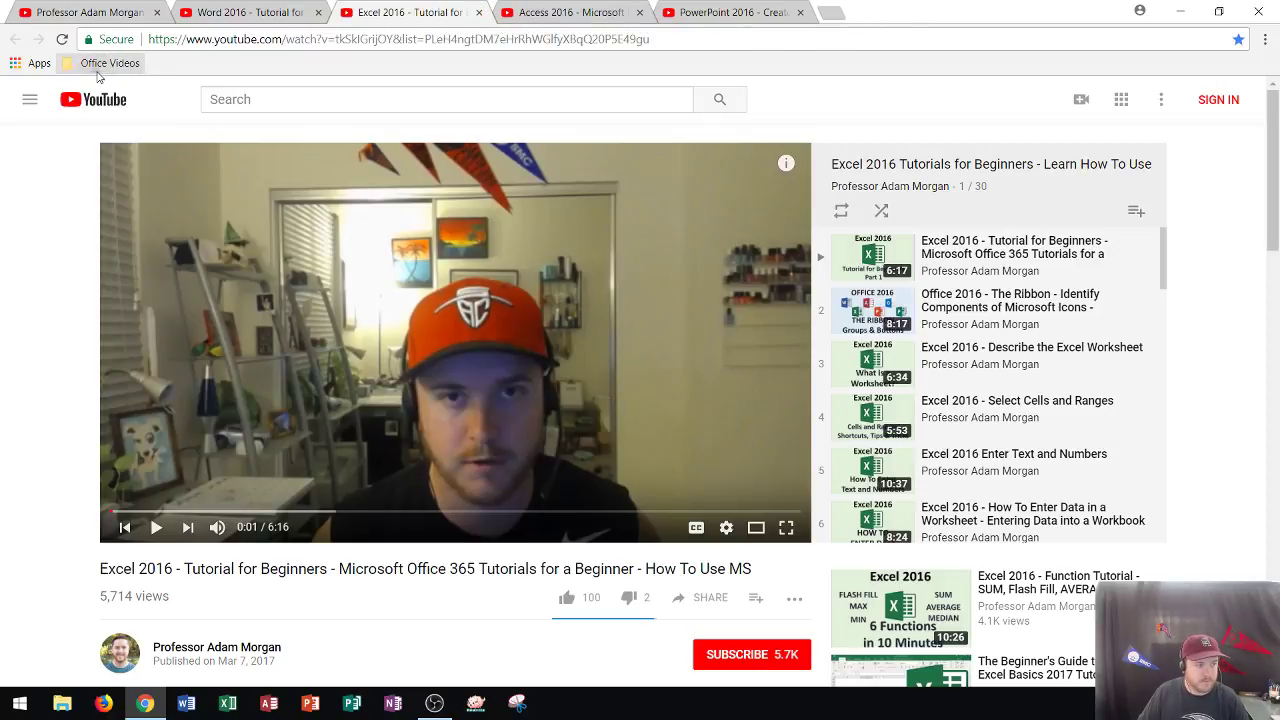
{"action": "left_click", "coordinate": [560, 12]}
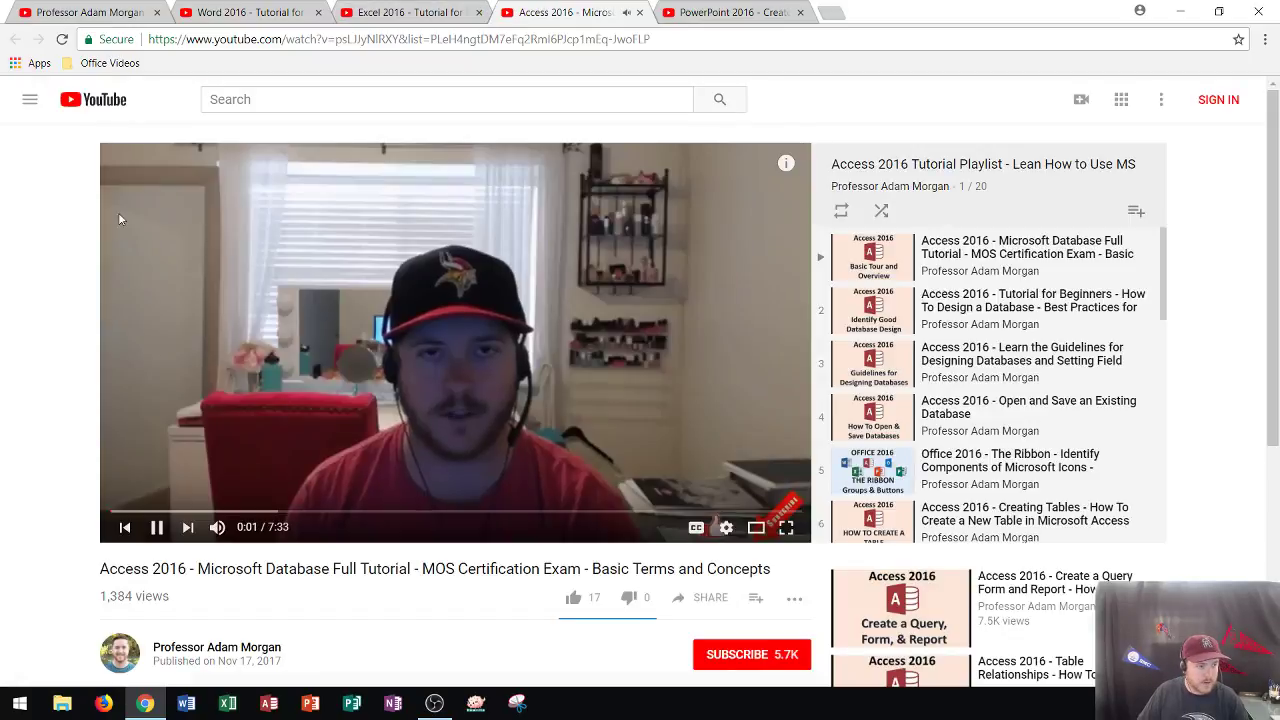
{"action": "left_click", "coordinate": [141, 343]}
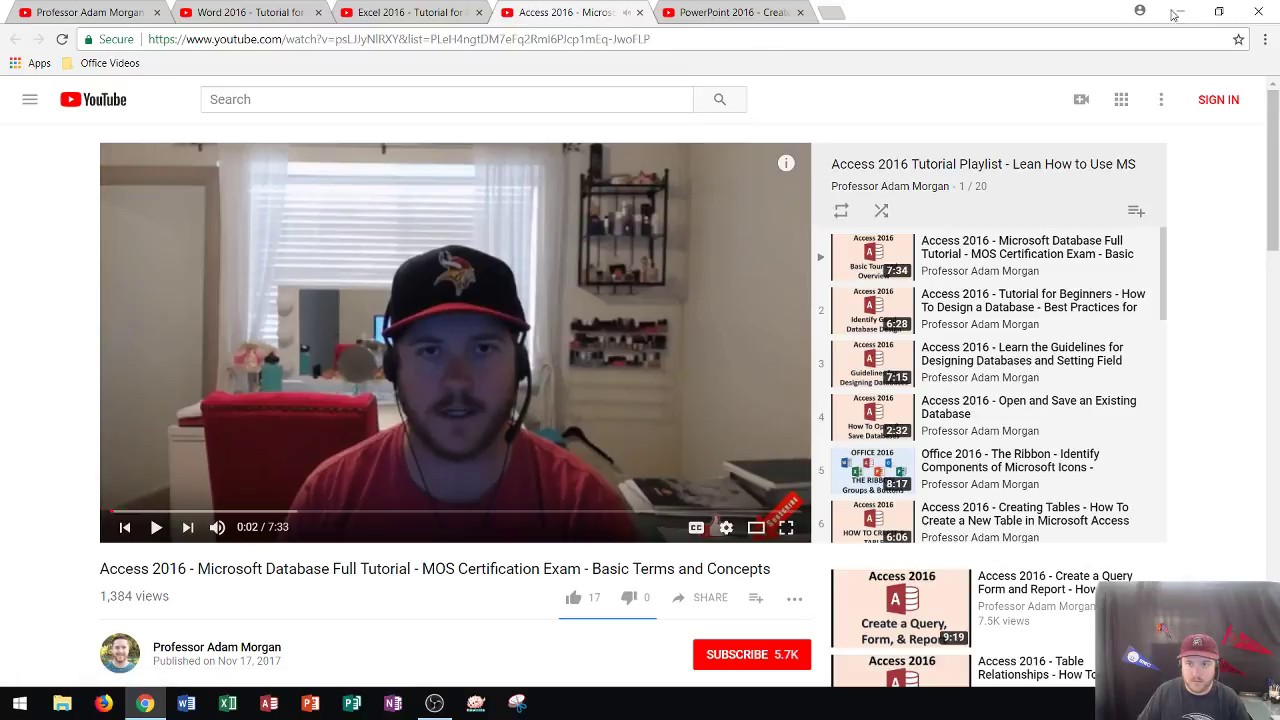
{"action": "key", "text": "ctrl+d"}
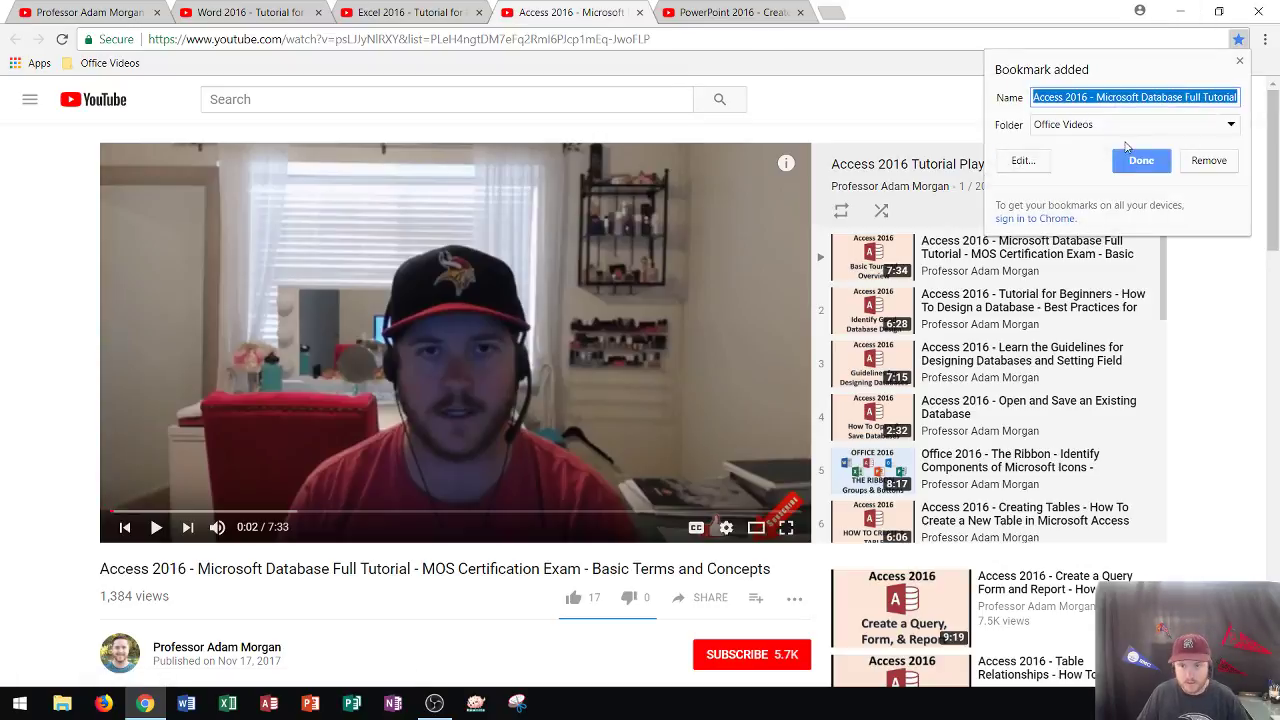
{"action": "type", "text": "Access Playlist"}
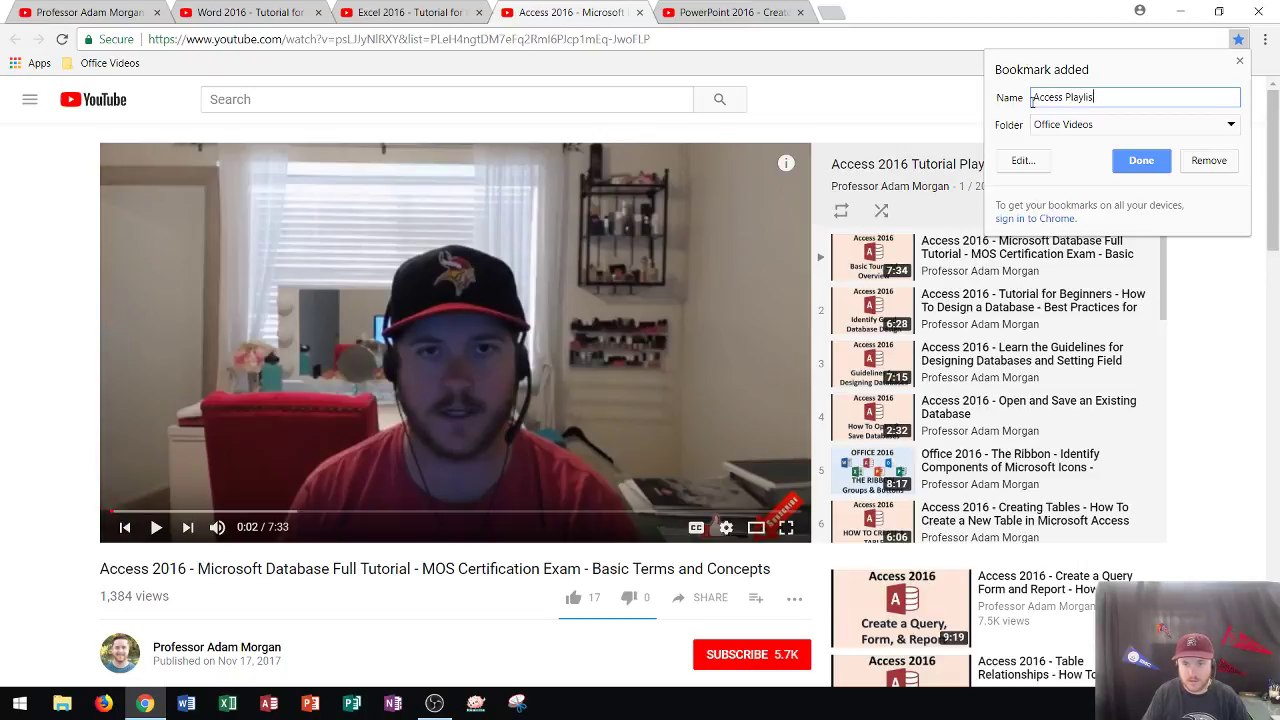
{"action": "left_click", "coordinate": [1141, 161]}
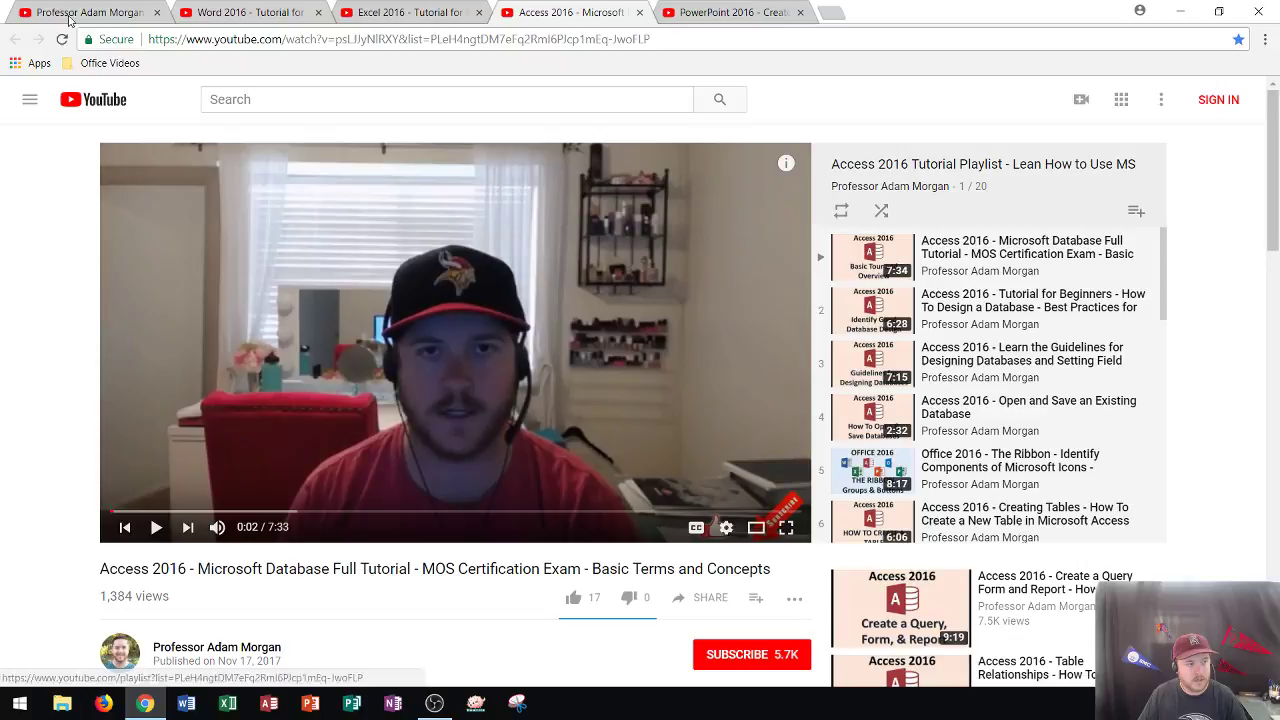
- Bookmark the PowerPoint 2016 playlist page as 'PowerPoint Playlist' in Office Videos
{"action": "left_click", "coordinate": [103, 64]}
{"action": "left_click", "coordinate": [103, 64]}
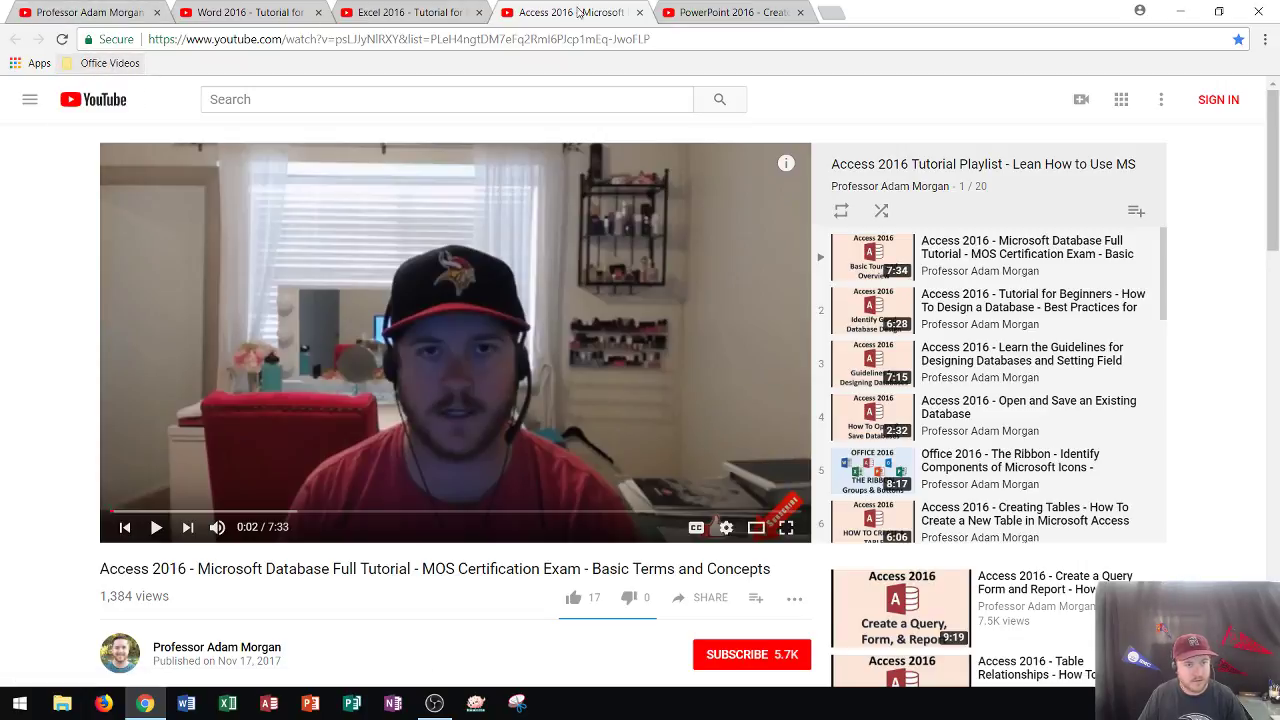
{"action": "left_click", "coordinate": [735, 12]}
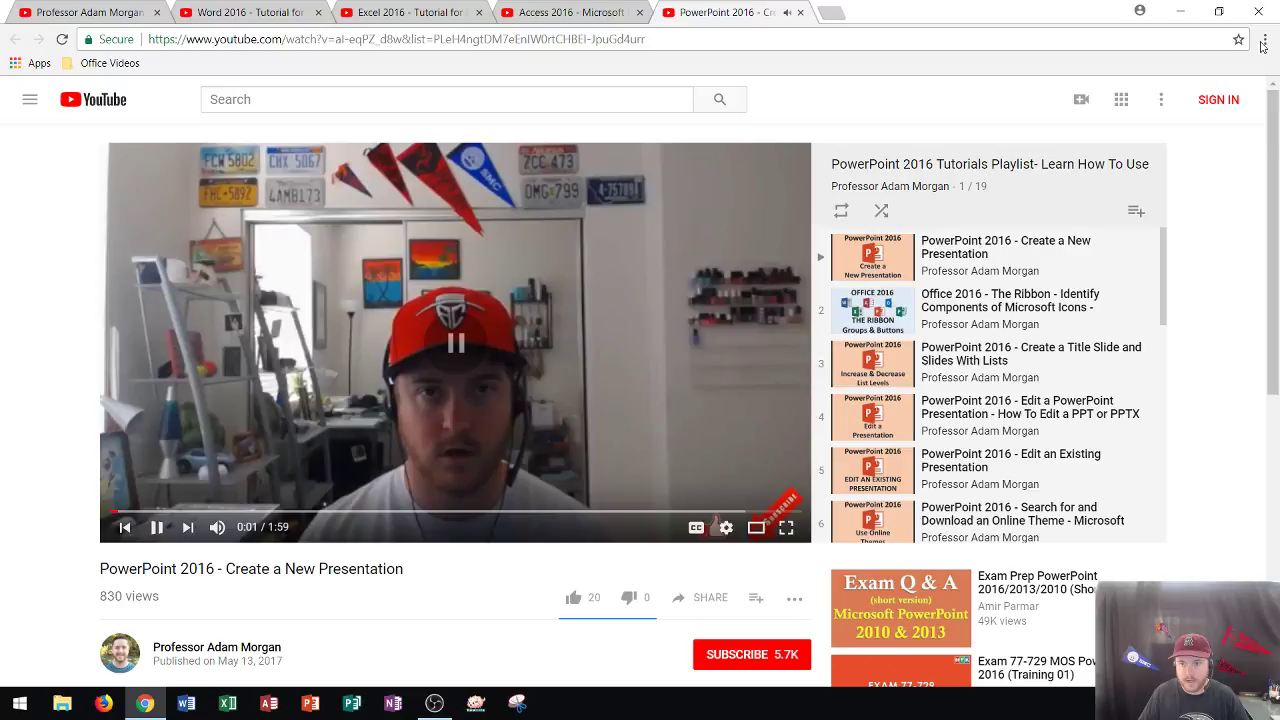
{"action": "left_click", "coordinate": [1263, 44]}
{"action": "left_click", "coordinate": [955, 92]}
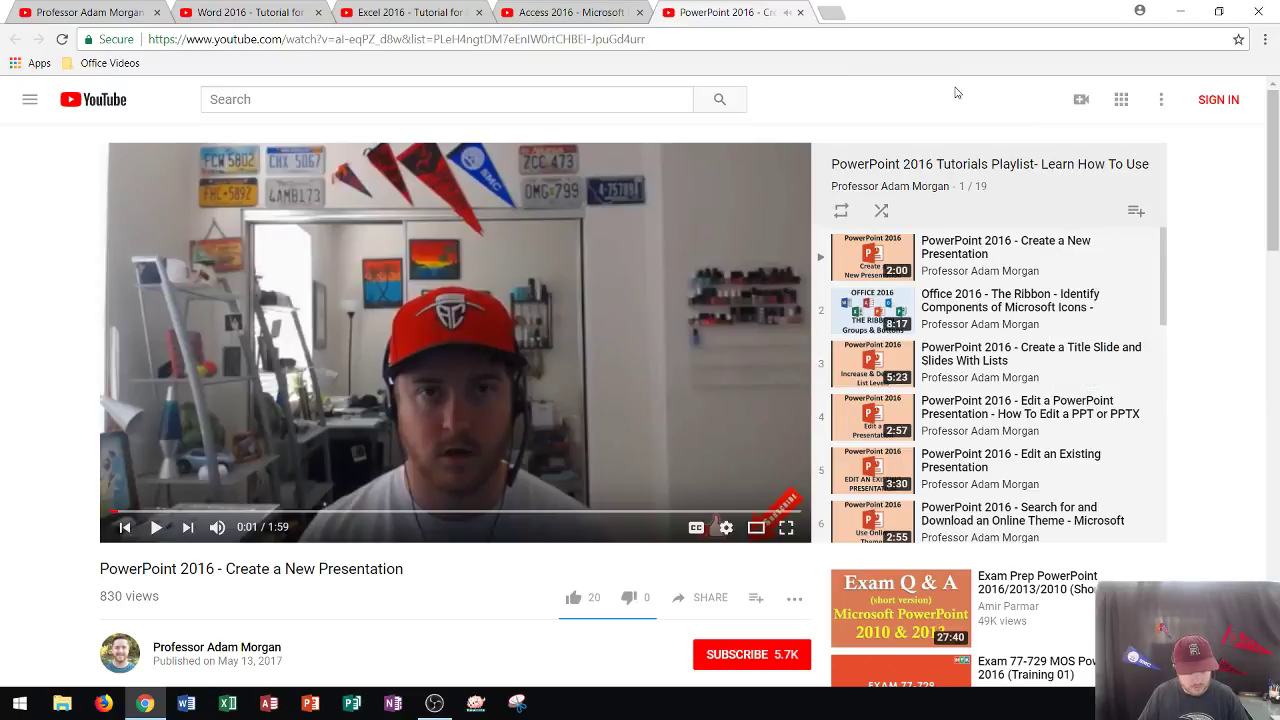
{"action": "key", "text": "ctrl+d"}
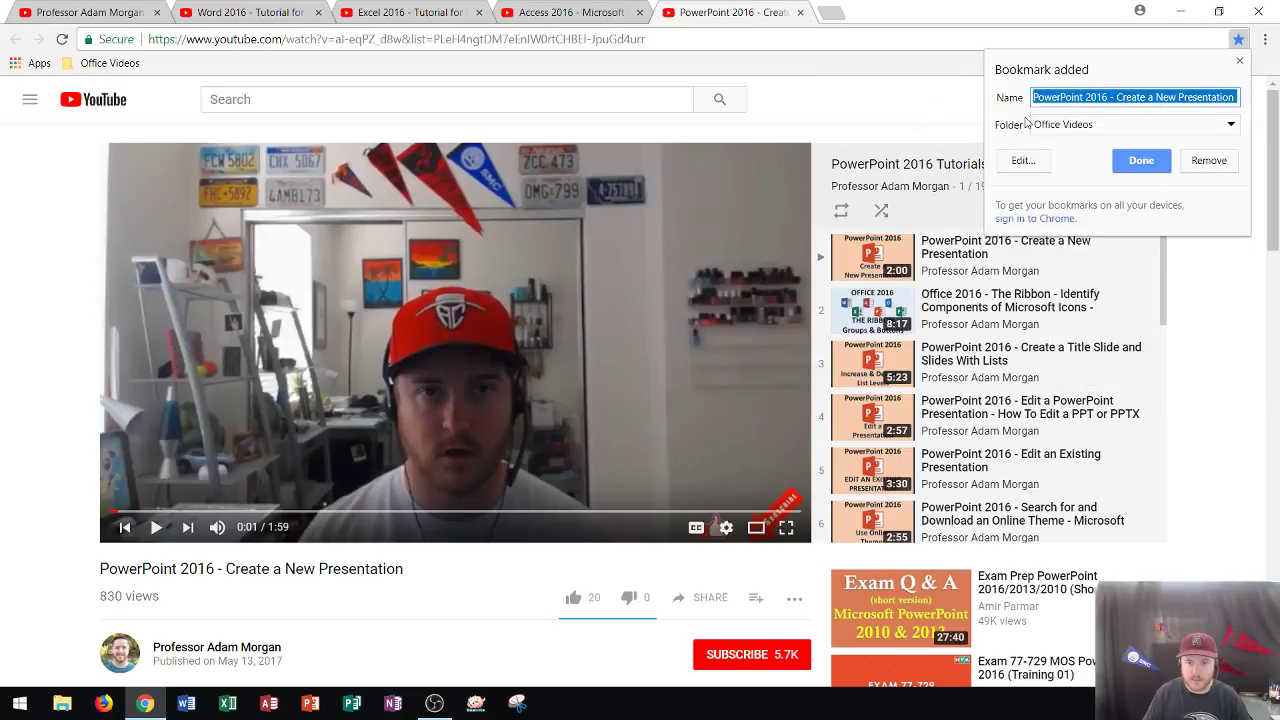
{"action": "type", "text": "PowerPoint Playlist"}
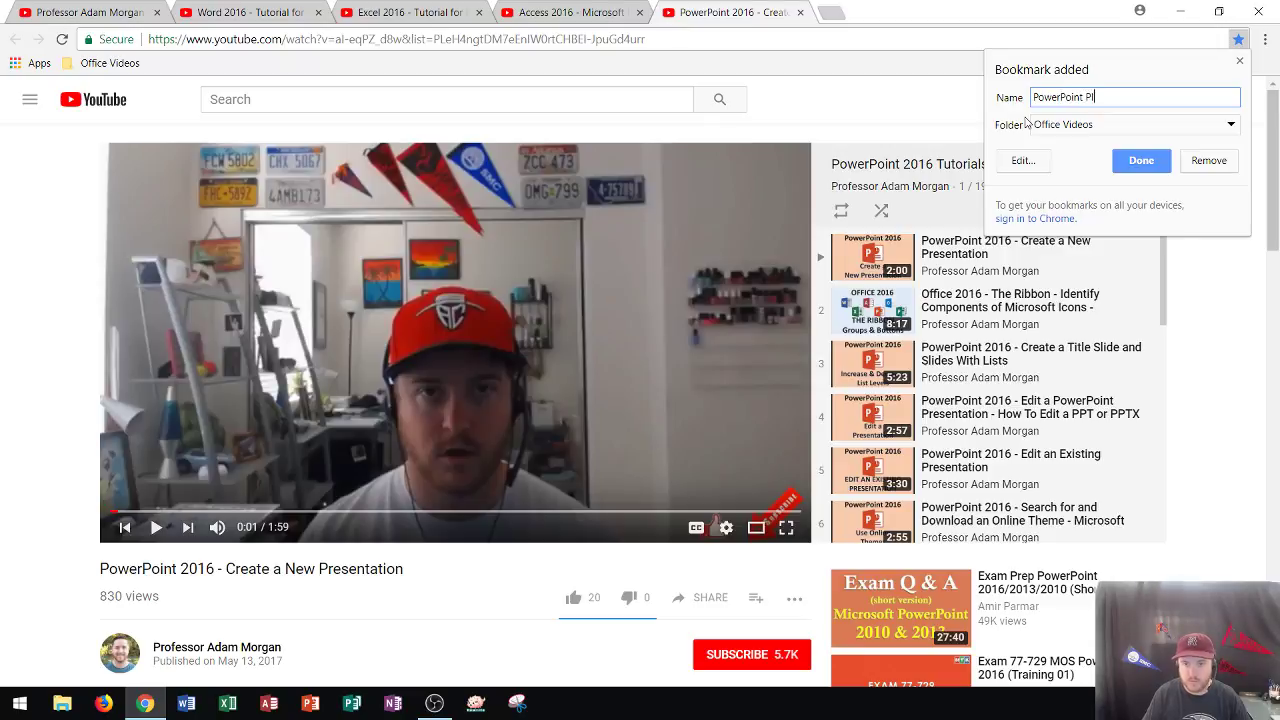
{"action": "left_click", "coordinate": [1137, 161]}
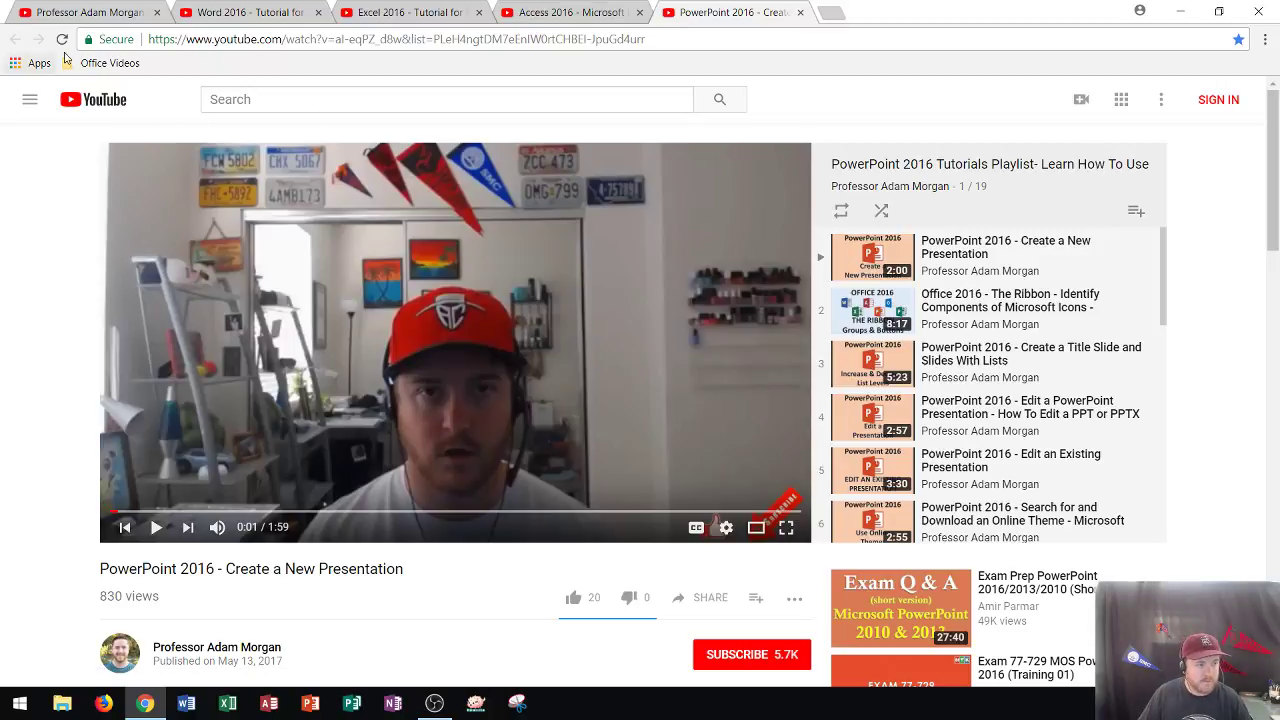
{"action": "left_click", "coordinate": [93, 65]}
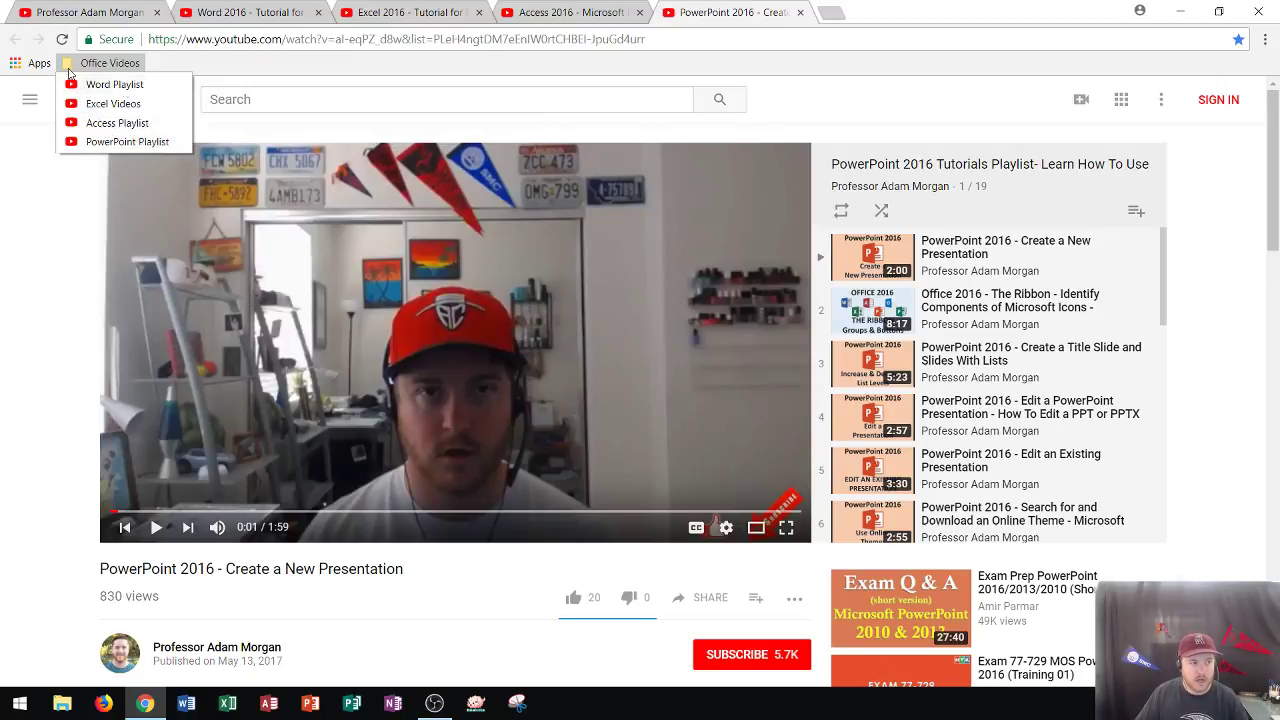
{"action": "left_click", "coordinate": [257, 70]}
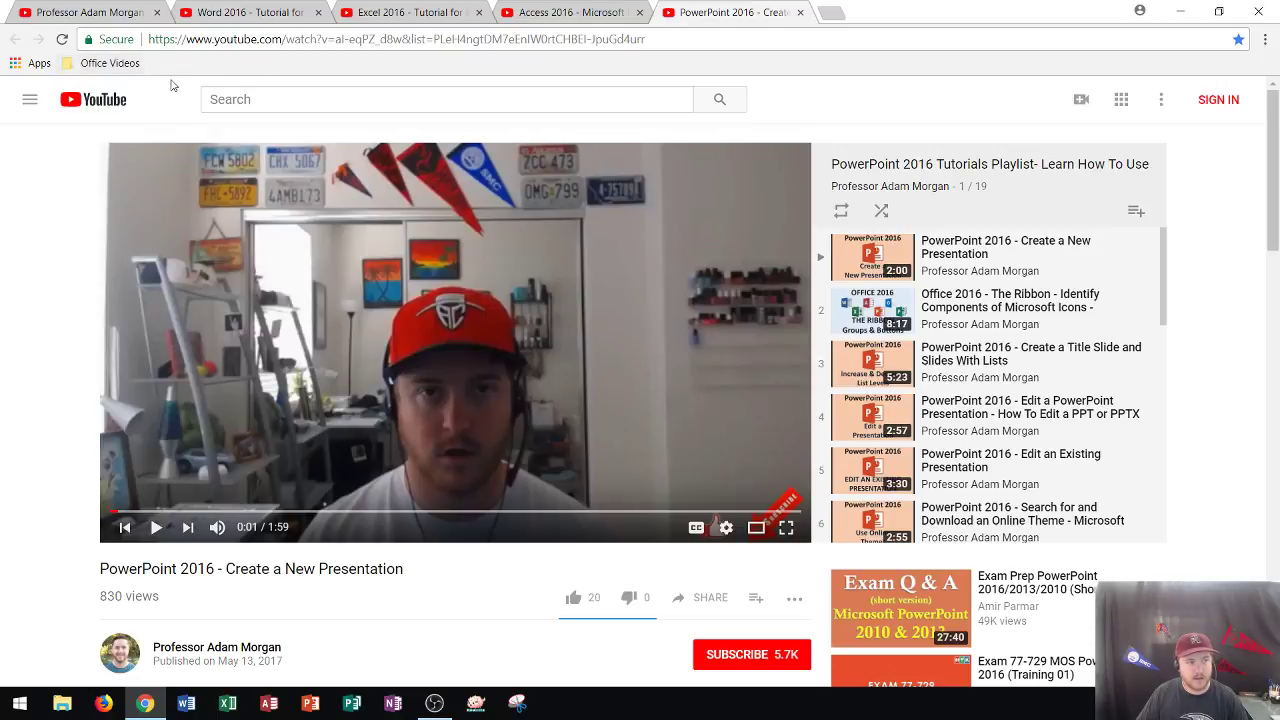